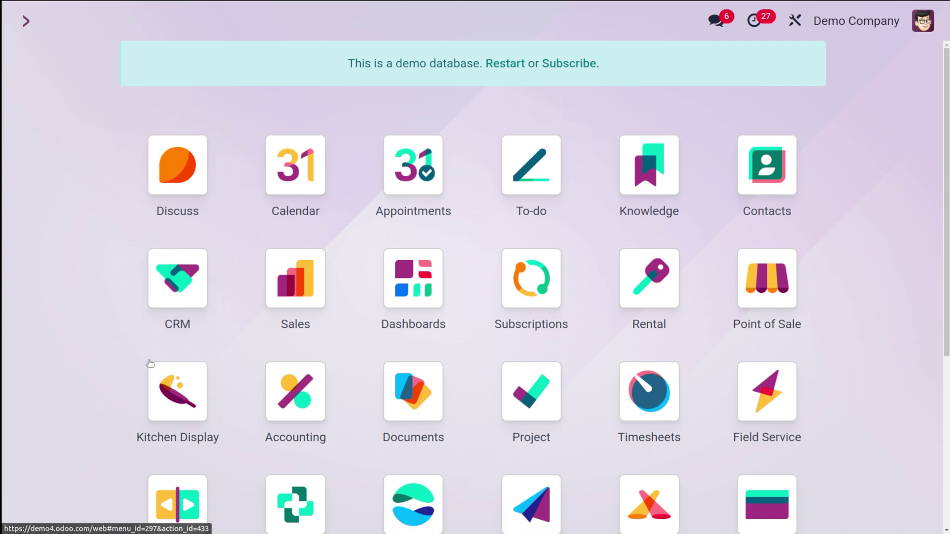
# Step: Search 'cr' in the command palette and open the CRM Pipeline board
pyautogui.scroll(-4, 91, 392)
pyautogui.write('cr')
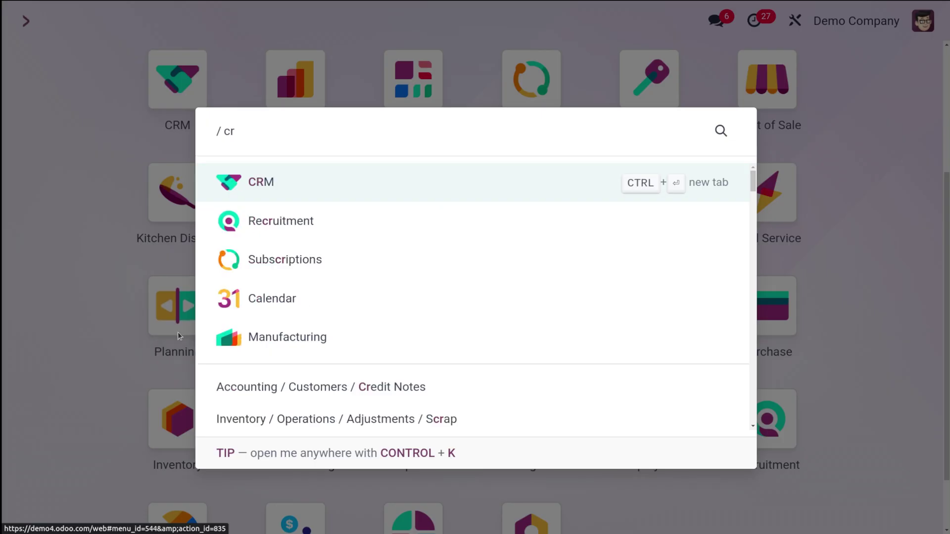
pyautogui.click(280, 177)
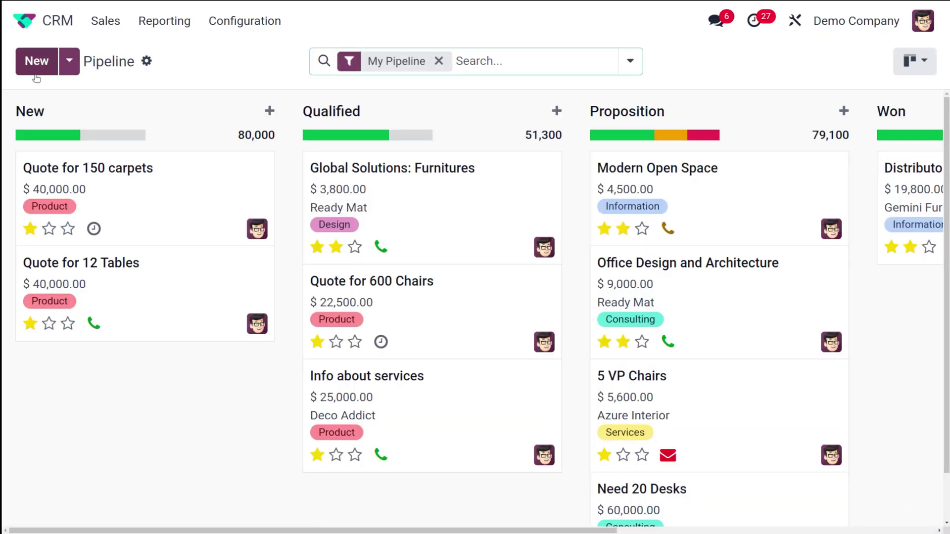
# Step: Quick-create a $500.00, two-star opportunity for the chosen contact in the New stage
pyautogui.click(38, 64)
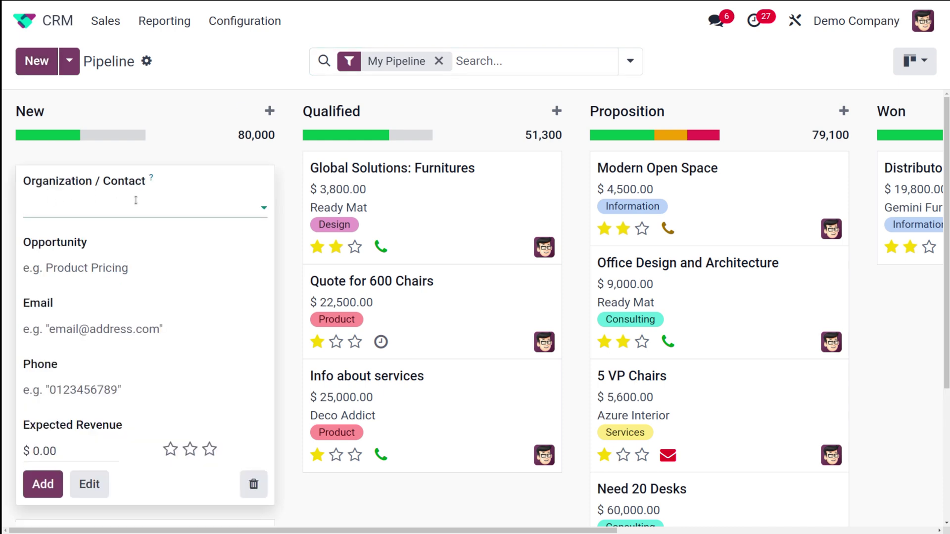
pyautogui.click(117, 211)
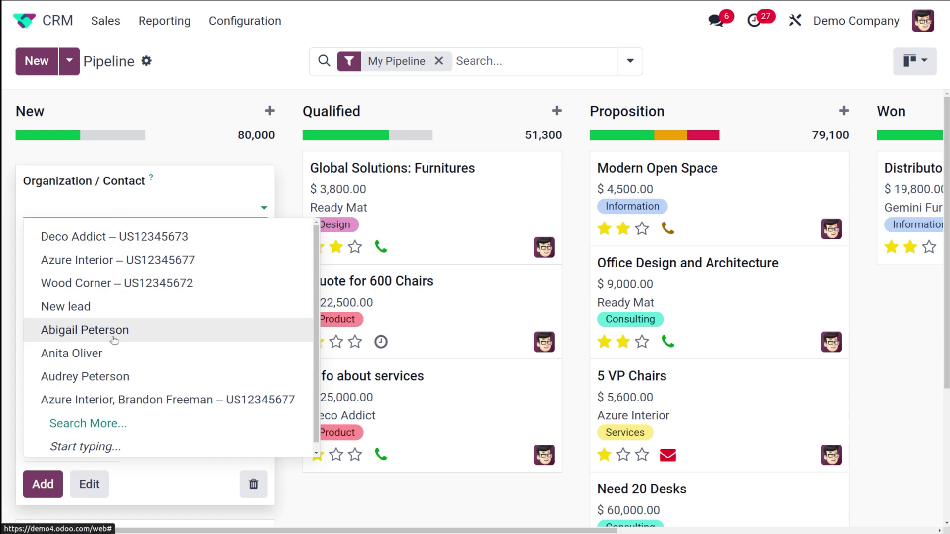
pyautogui.click(111, 338)
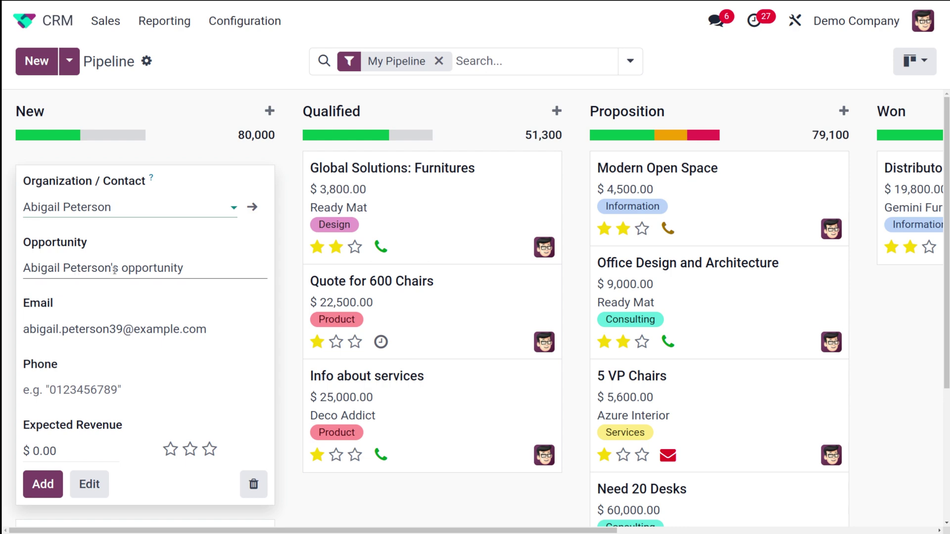
pyautogui.click(225, 270)
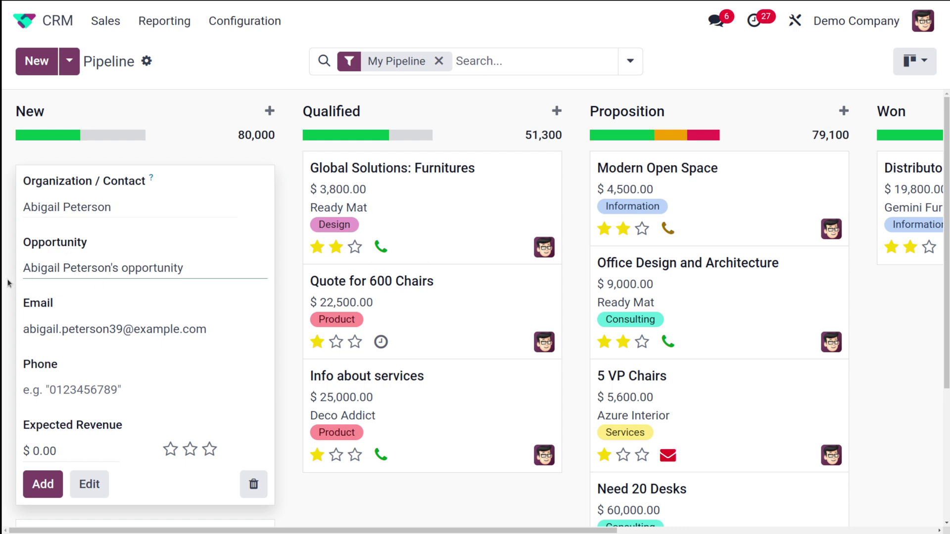
pyautogui.click(47, 455)
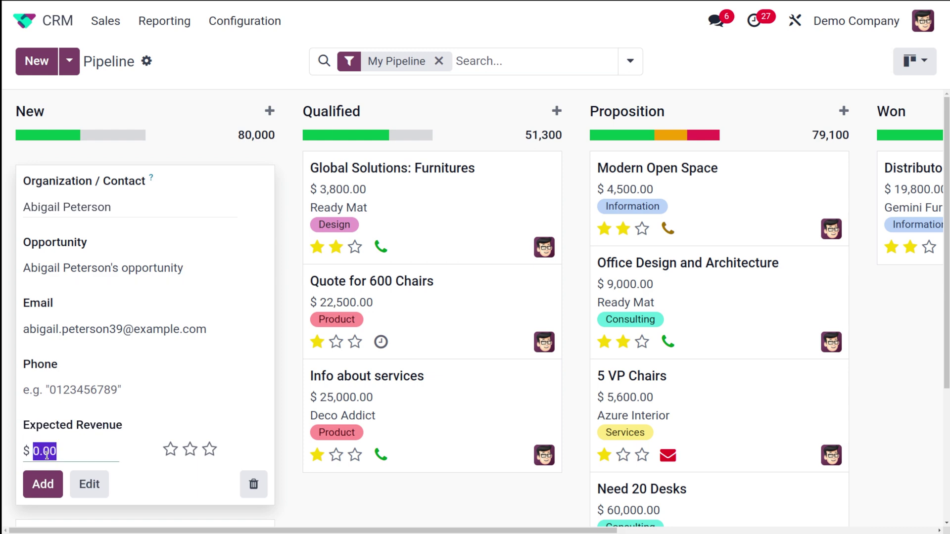
pyautogui.write('500')
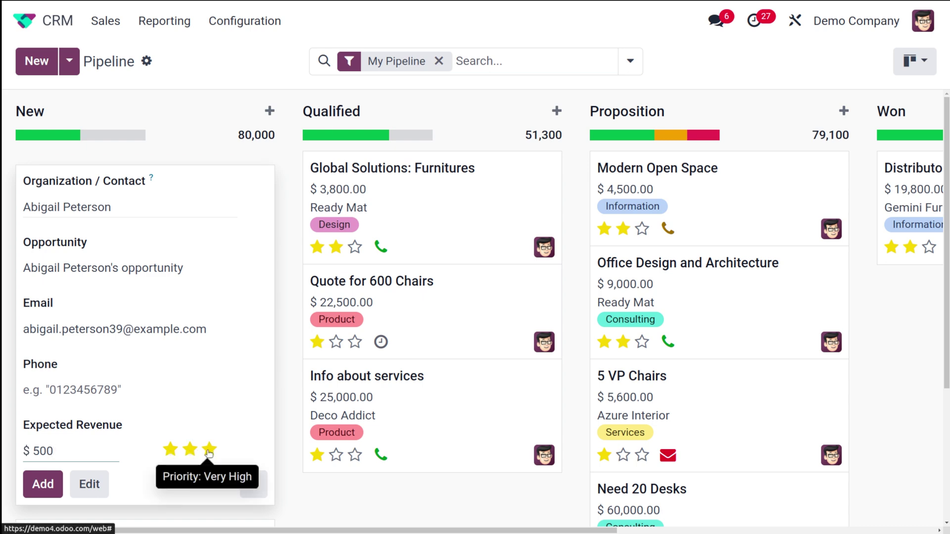
pyautogui.click(170, 450)
pyautogui.click(190, 450)
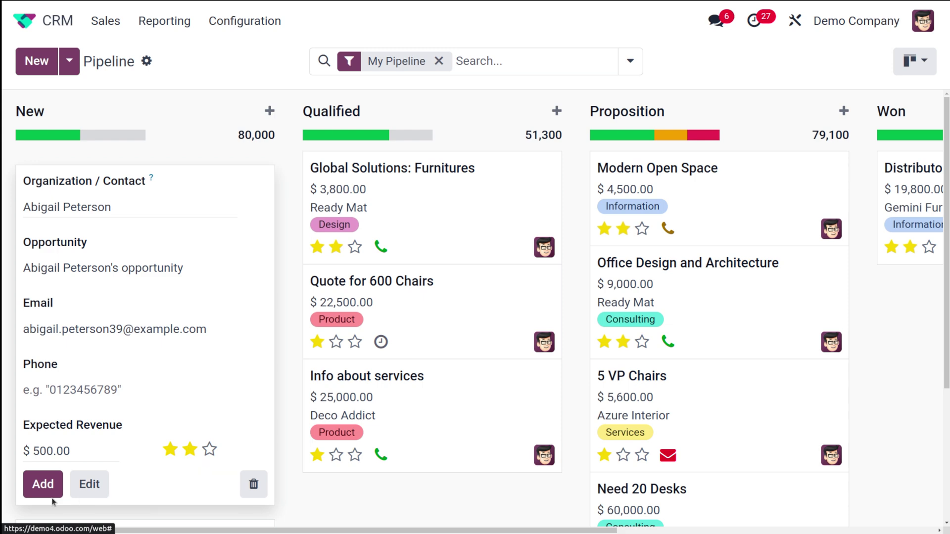
pyautogui.click(37, 486)
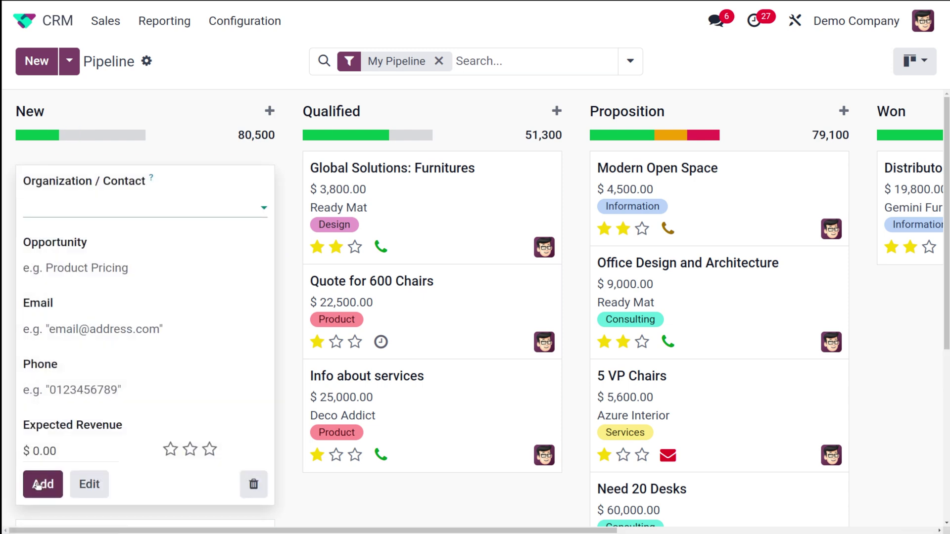
pyautogui.click(208, 153)
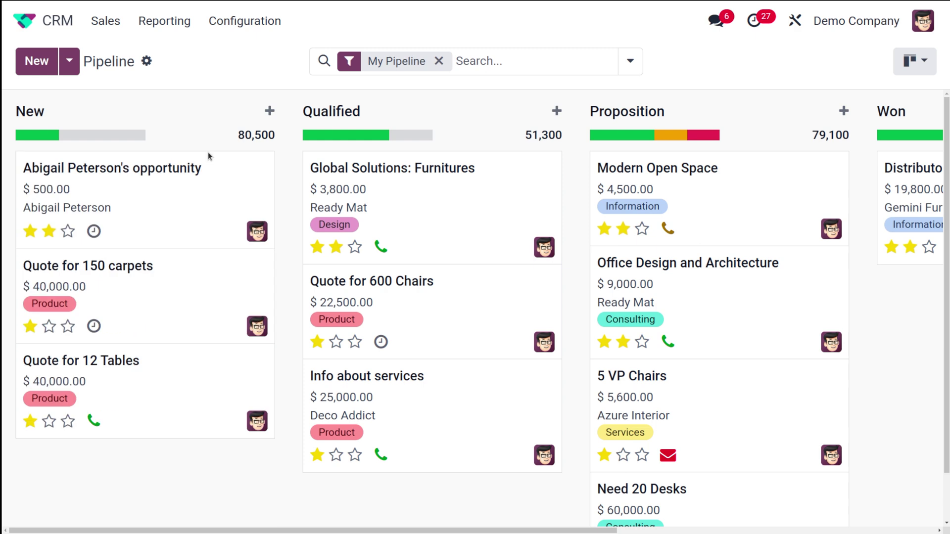
# Step: Mark the new $500.00 opportunity as lost with reason Not enough stock
pyautogui.click(169, 201)
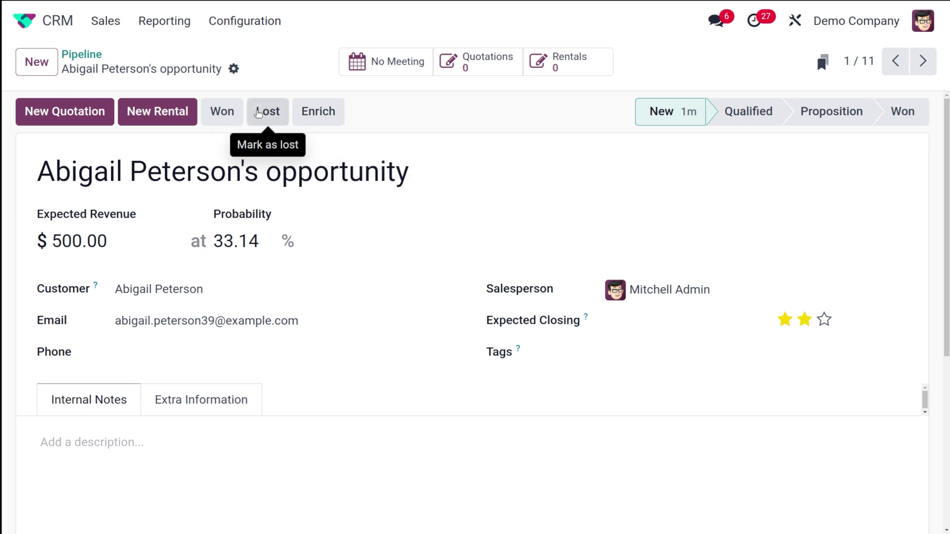
pyautogui.click(258, 114)
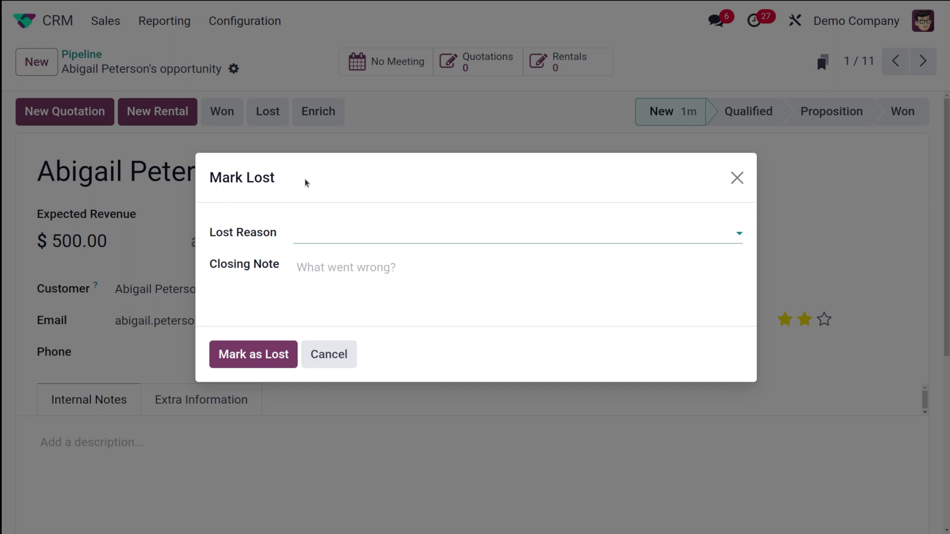
pyautogui.click(331, 233)
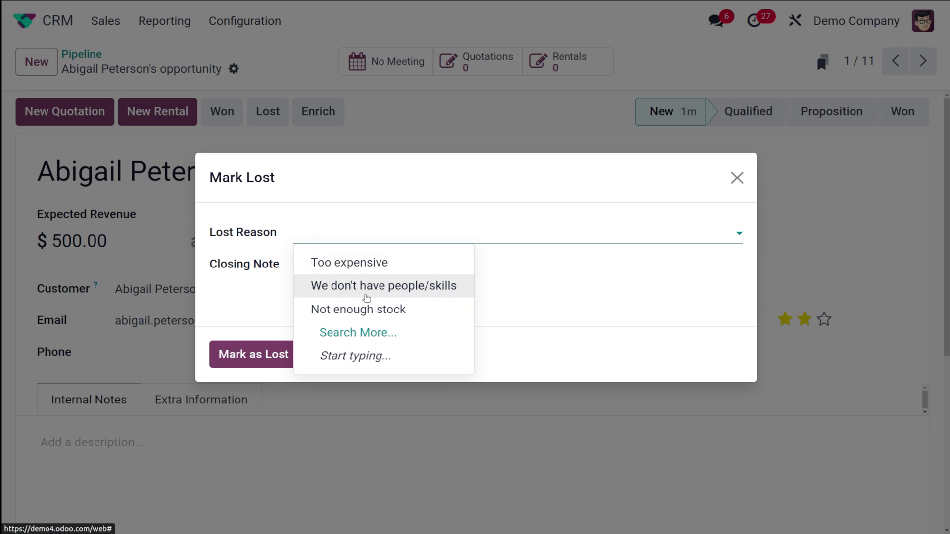
pyautogui.click(363, 308)
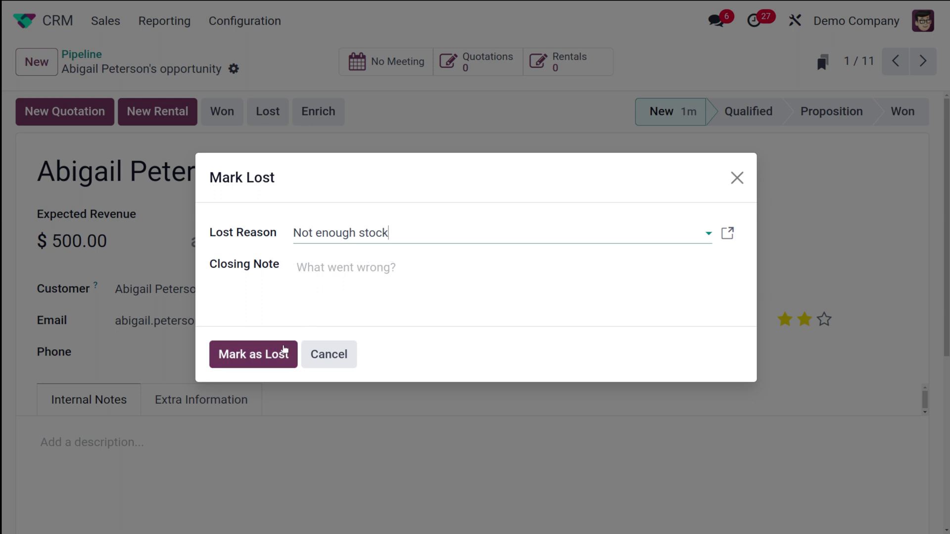
pyautogui.click(284, 352)
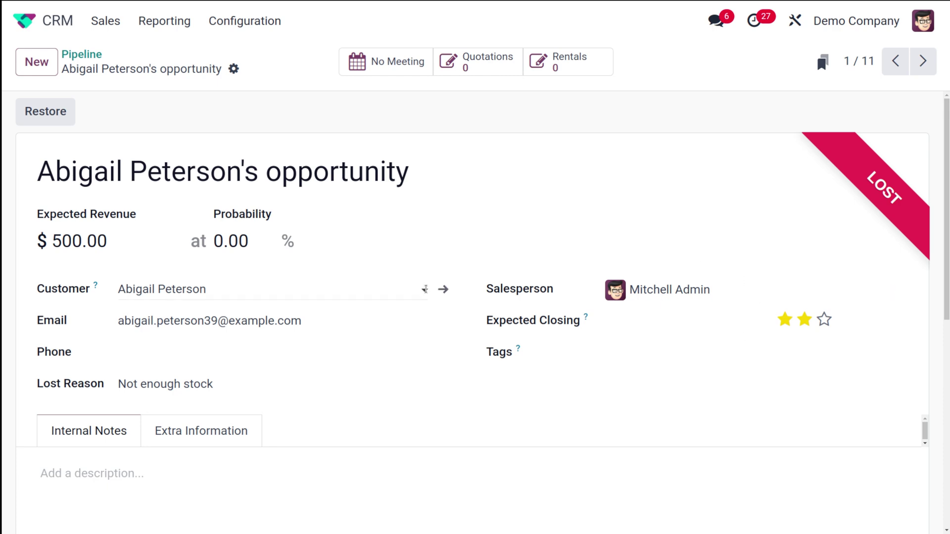
# Step: Return to the Pipeline board and look over the stage columns
pyautogui.click(90, 60)
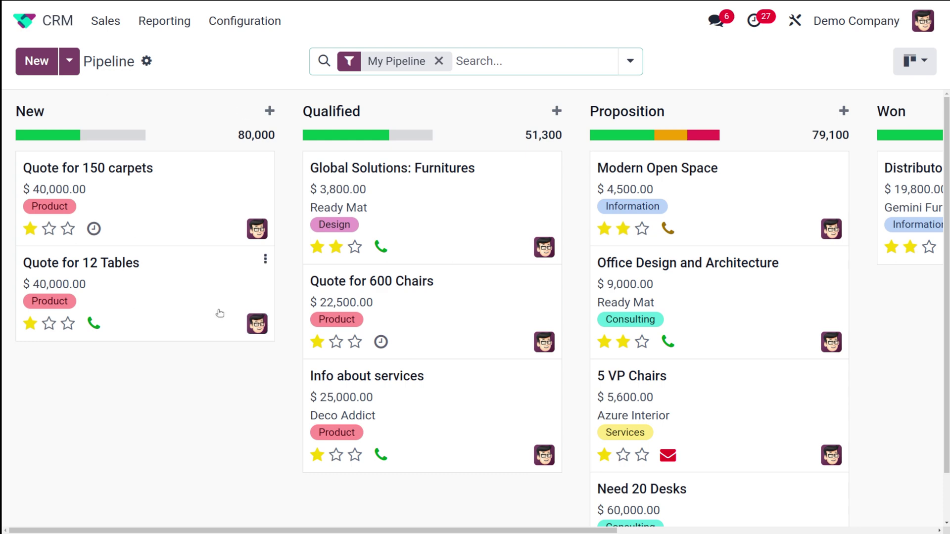
pyautogui.hscroll(10, 220, 313)
pyautogui.hscroll(-10, 220, 313)
pyautogui.hscroll(10, 220, 312)
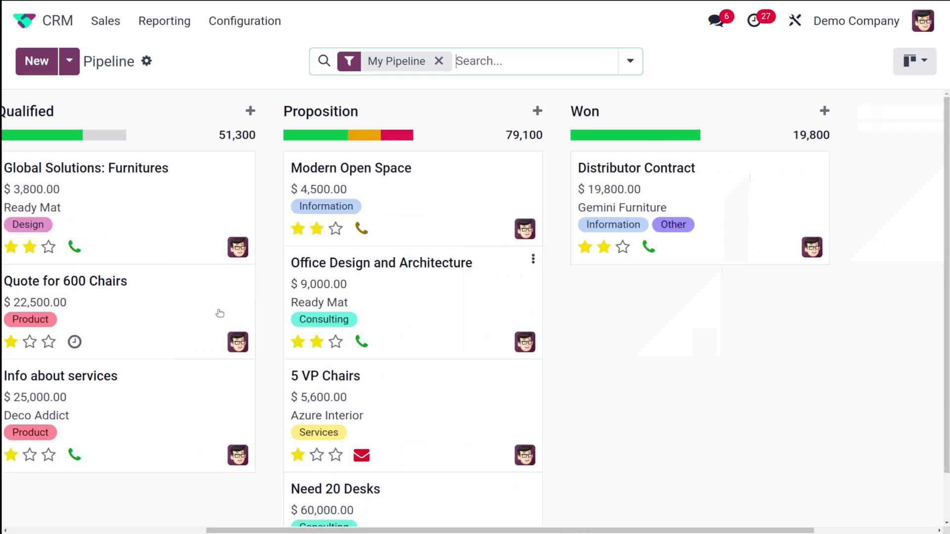
pyautogui.scroll(-1, 220, 312)
pyautogui.scroll(1, 220, 313)
pyautogui.hscroll(-10, 220, 313)
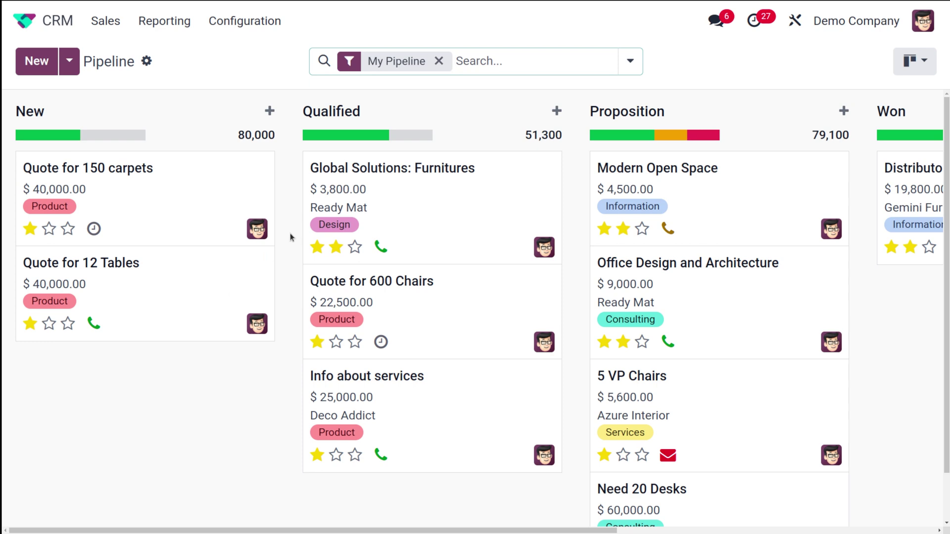
# Step: Filter the pipeline to Lost opportunities, then remove the Lost filter again
pyautogui.click(630, 60)
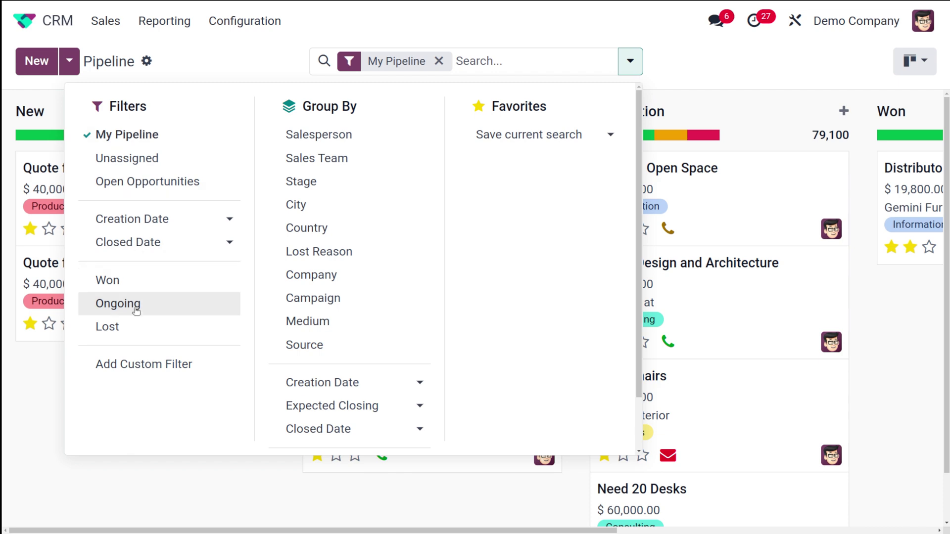
pyautogui.click(140, 335)
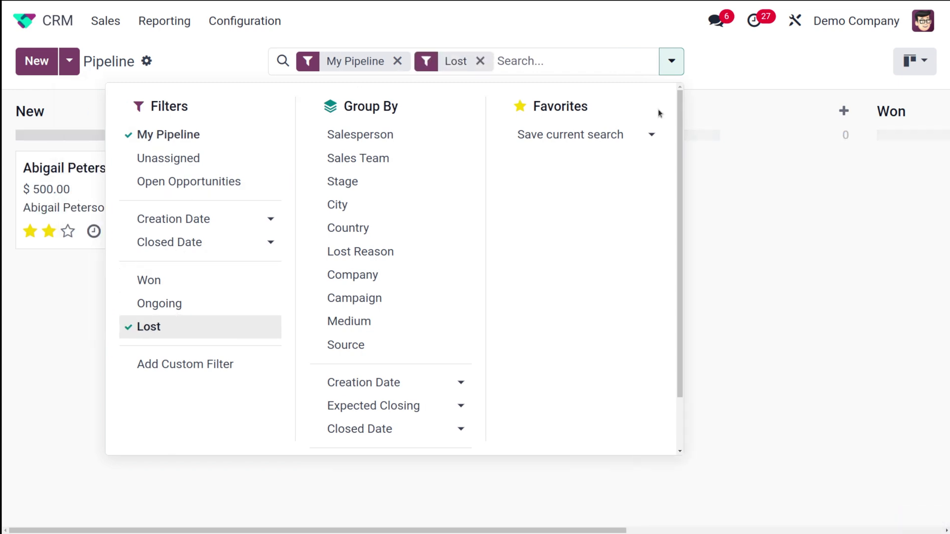
pyautogui.click(802, 355)
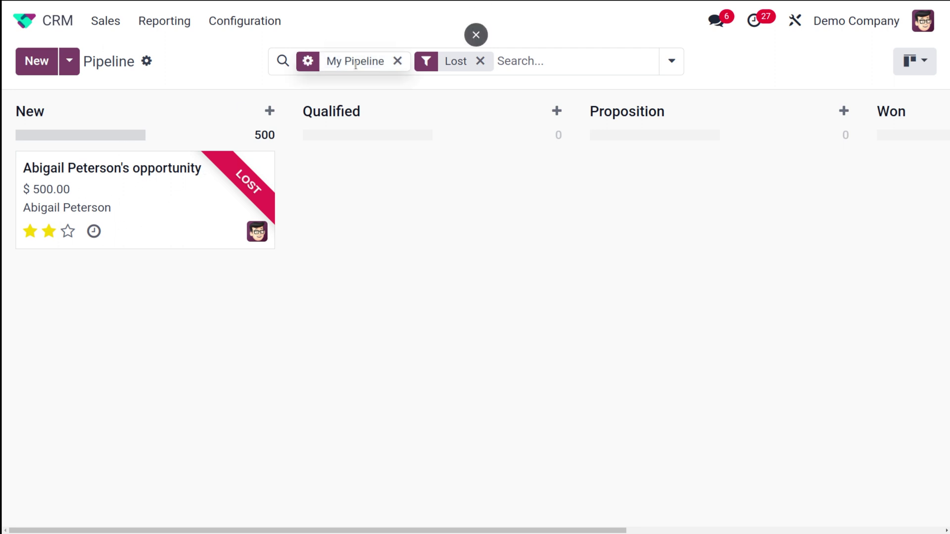
pyautogui.click(480, 61)
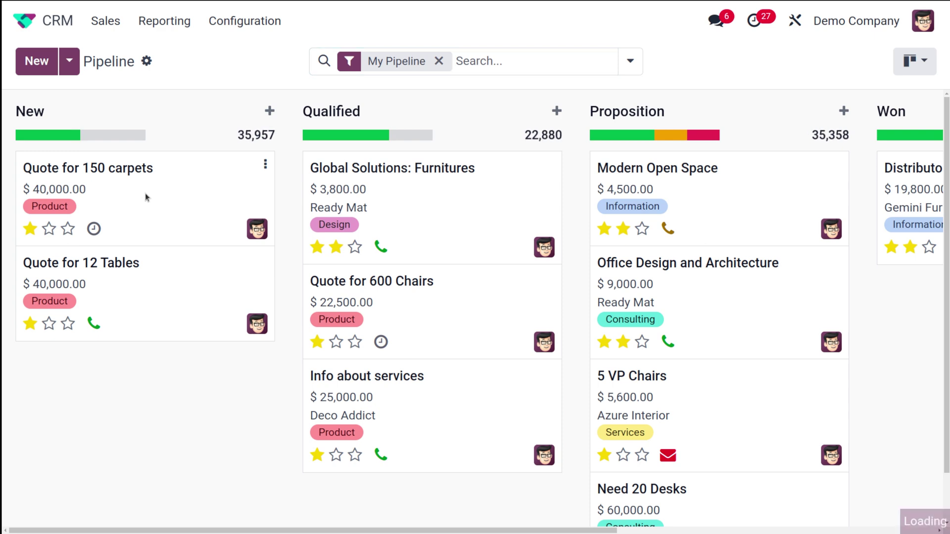
# Step: Filter the pipeline to show only lost opportunities
pyautogui.click(147, 196)
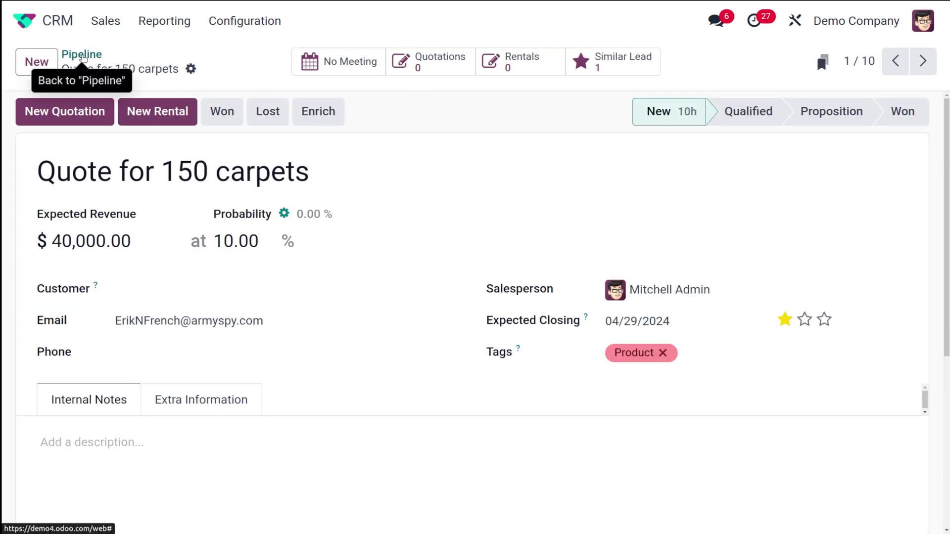
pyautogui.click(83, 56)
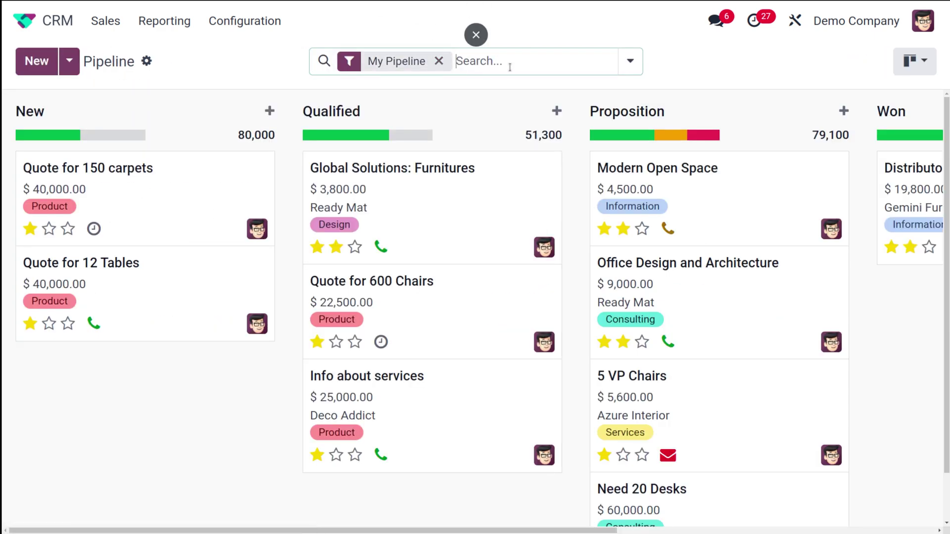
pyautogui.click(641, 70)
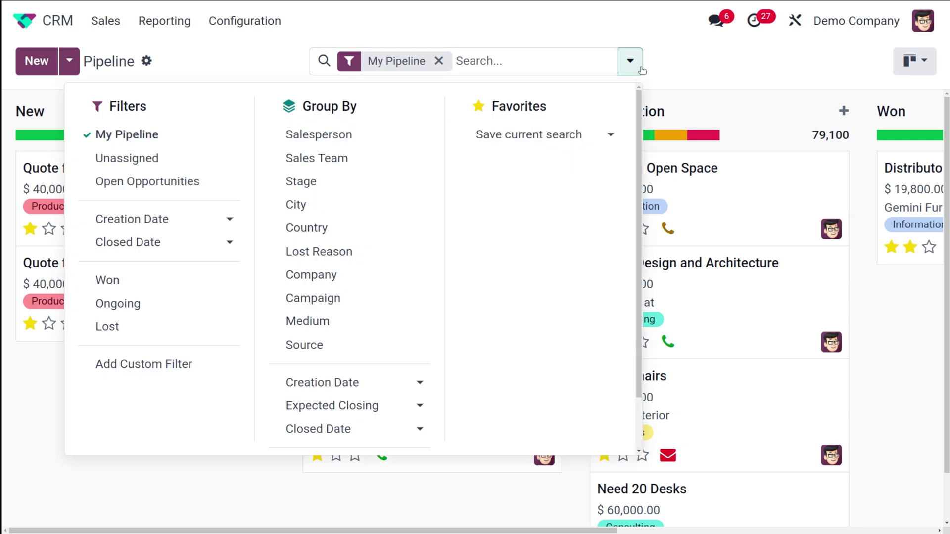
pyautogui.click(152, 331)
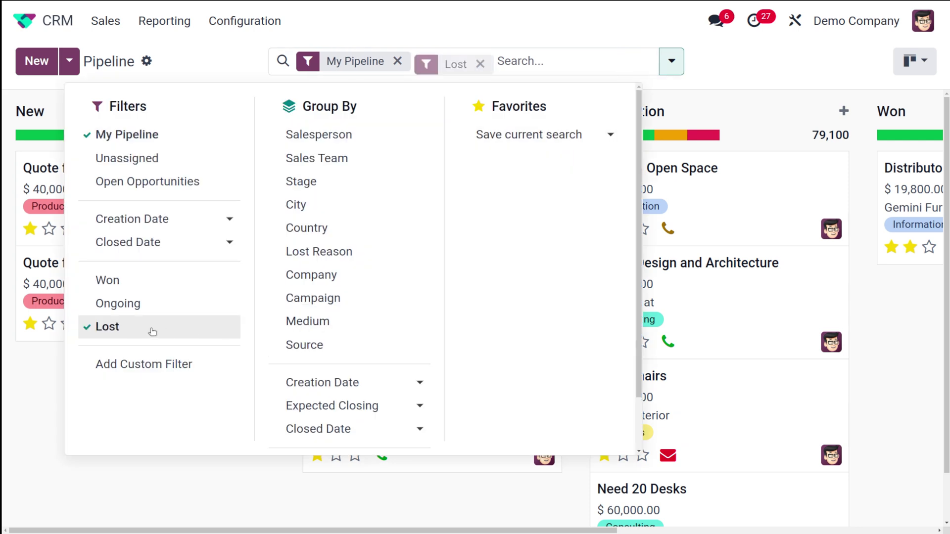
pyautogui.click(267, 515)
# Step: Restore the $500 opportunity, re-mark it lost as Not enough stock, and clear the Lost filter
pyautogui.click(167, 215)
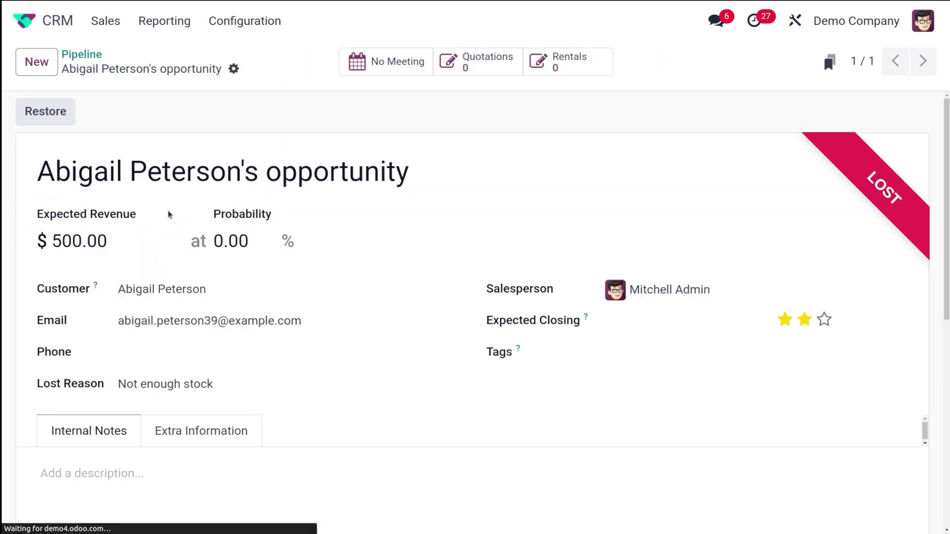
pyautogui.click(43, 112)
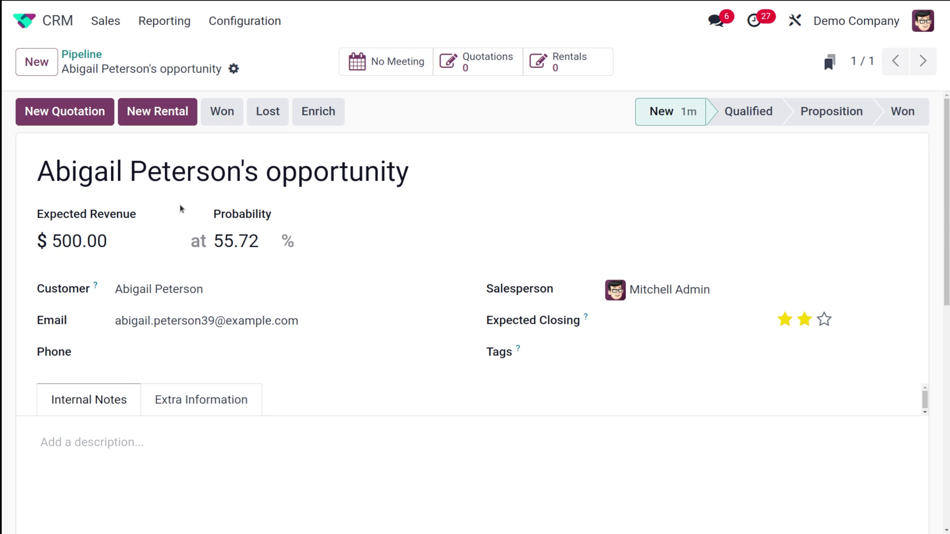
pyautogui.click(266, 122)
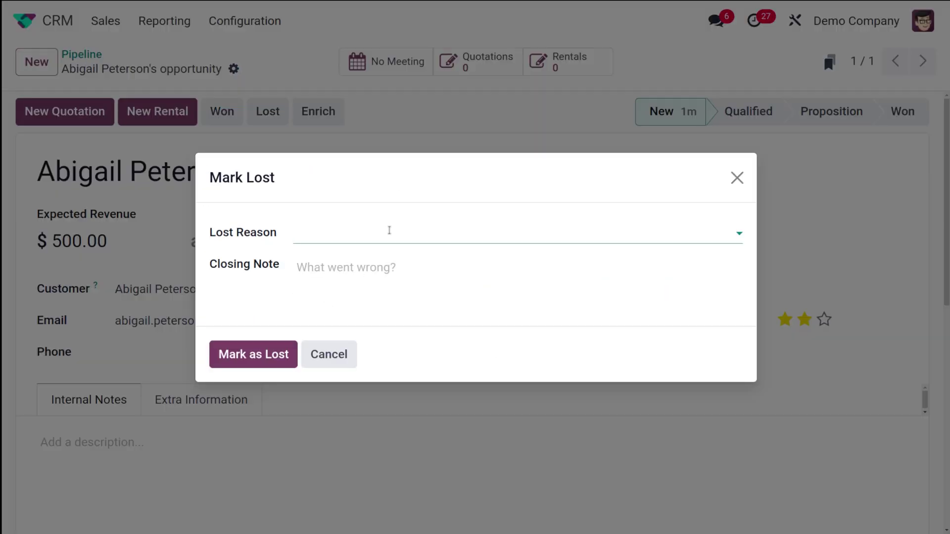
pyautogui.click(389, 228)
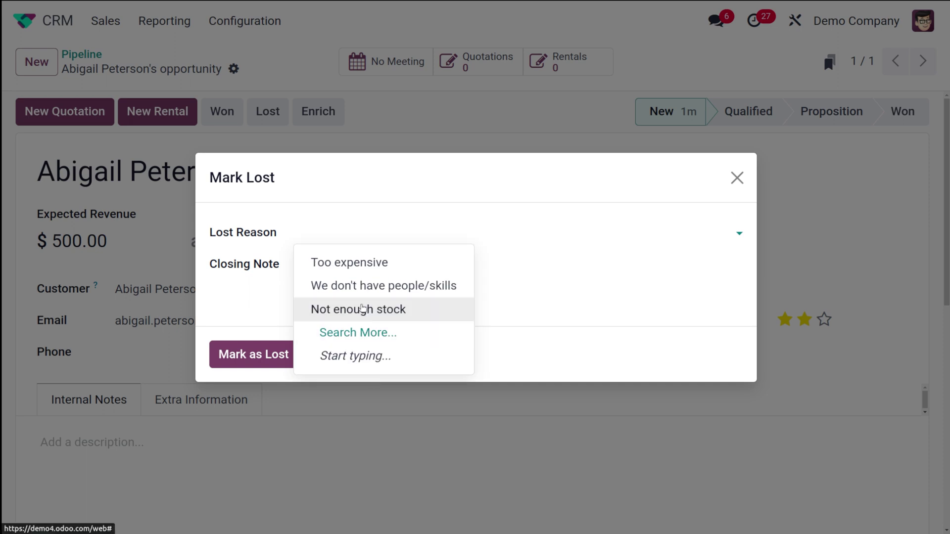
pyautogui.click(365, 309)
pyautogui.click(227, 357)
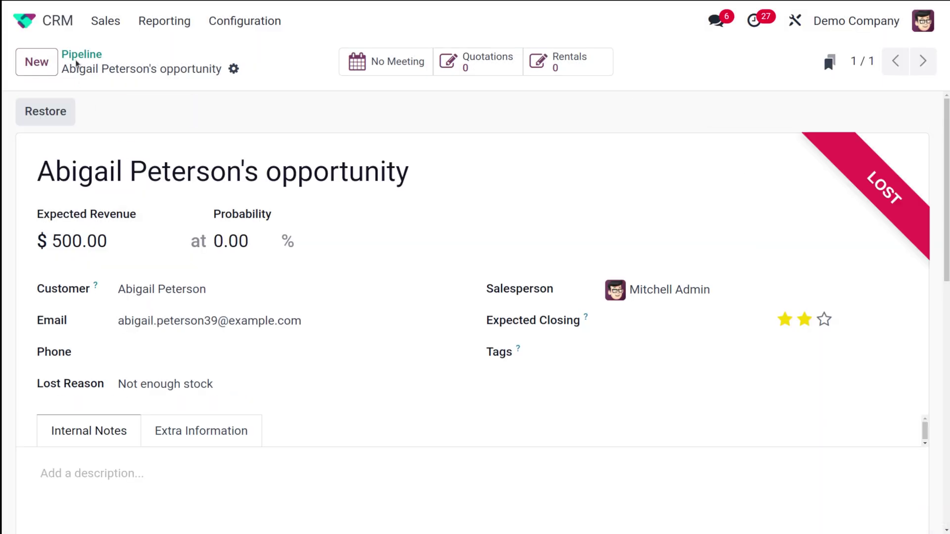
pyautogui.click(82, 55)
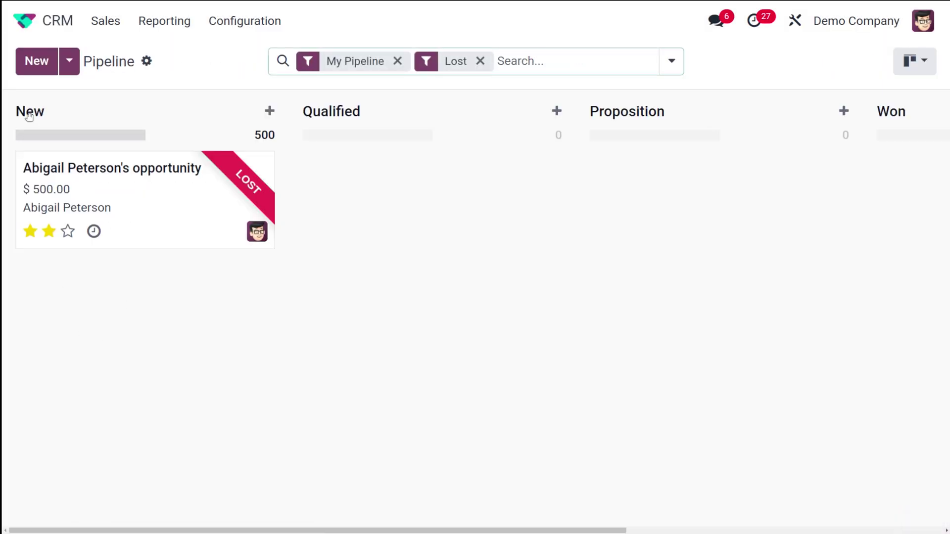
pyautogui.click(479, 60)
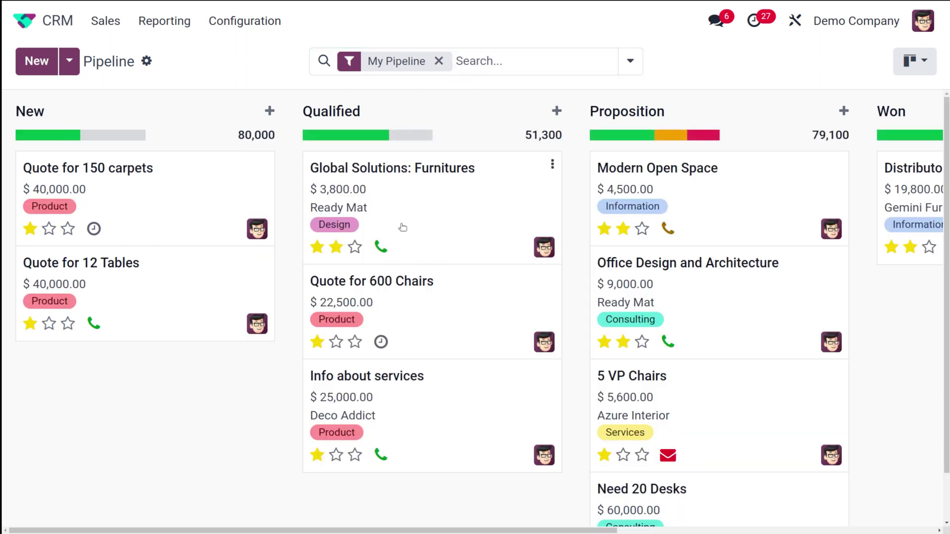
# Step: Mark Global Solutions: Furnitures as lost with reason Too expensive
pyautogui.click(402, 226)
pyautogui.click(267, 115)
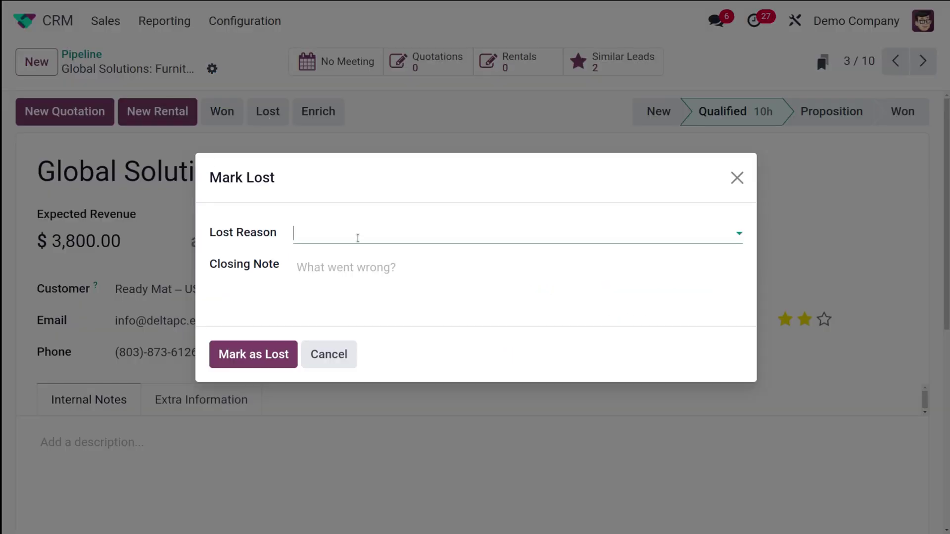
pyautogui.click(358, 238)
pyautogui.click(358, 262)
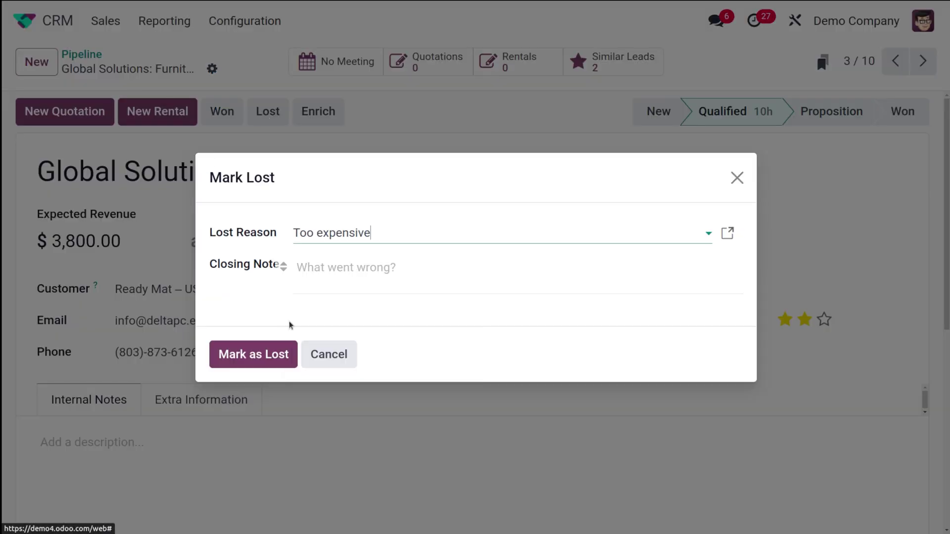
pyautogui.click(253, 354)
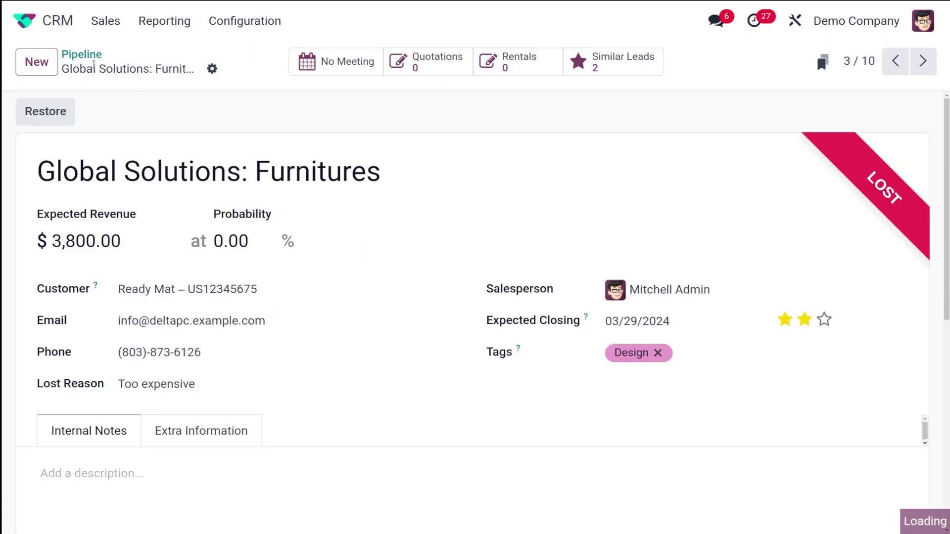
pyautogui.click(80, 56)
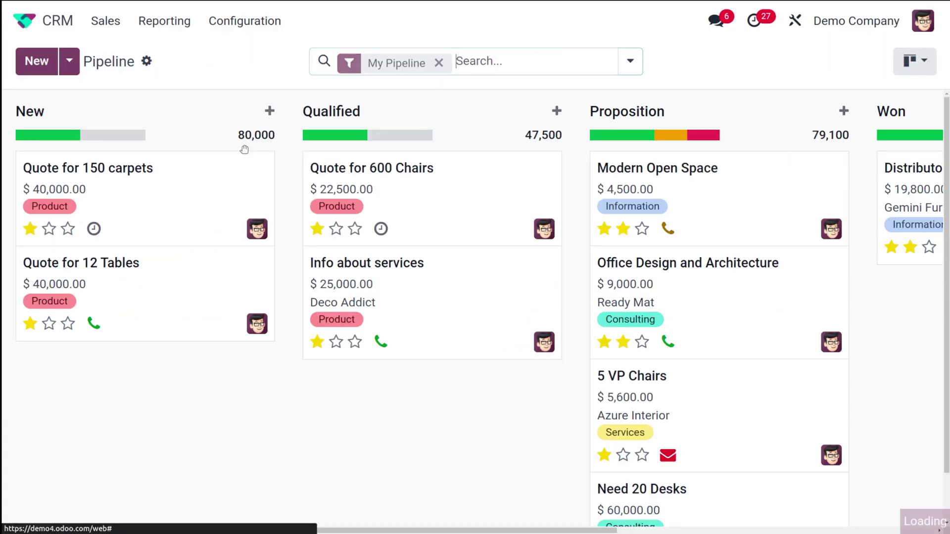
# Step: Mark Modern Open Space ($4,500.00) as lost with reason Too expensive
pyautogui.click(709, 213)
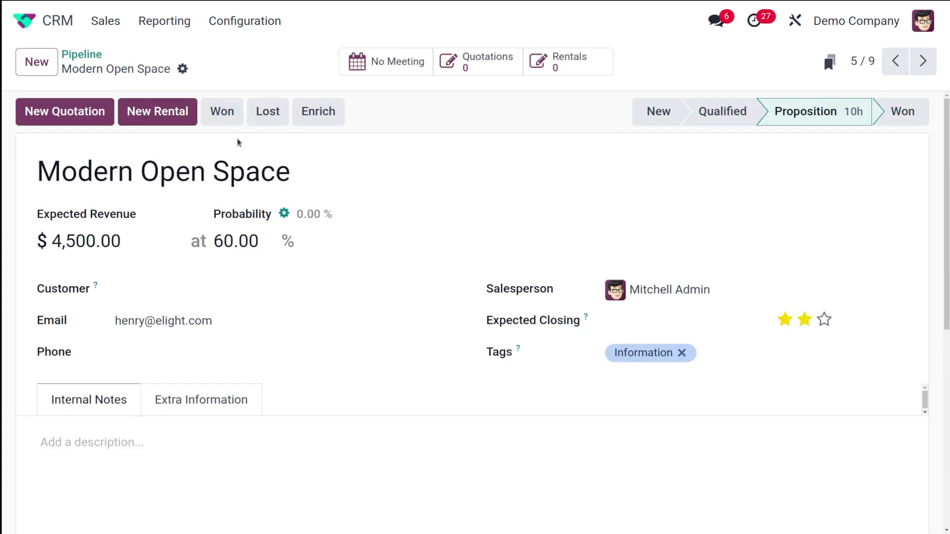
pyautogui.click(268, 111)
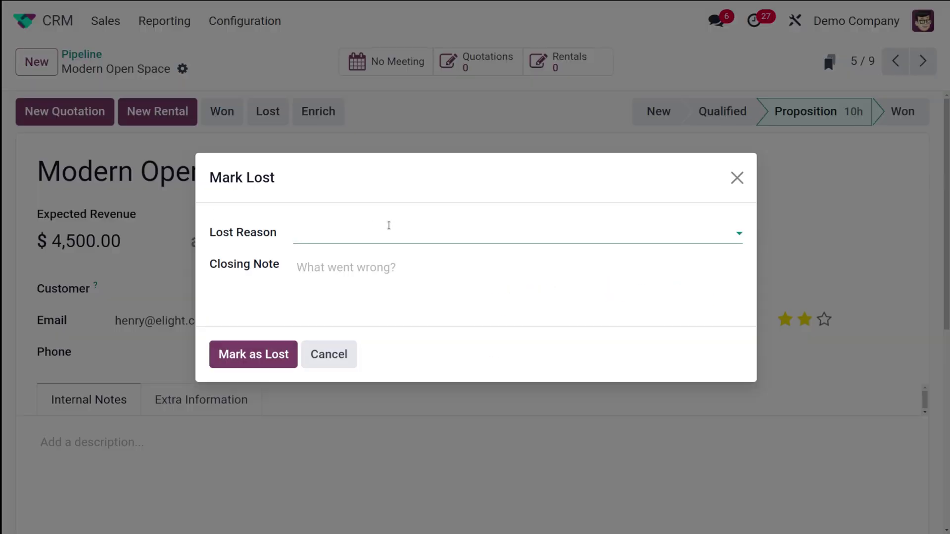
pyautogui.click(389, 225)
pyautogui.click(352, 261)
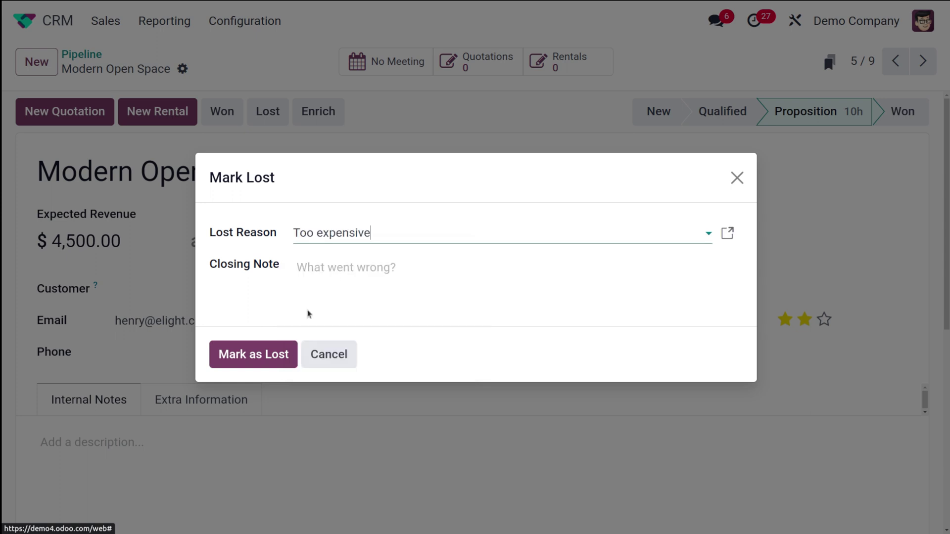
pyautogui.click(247, 354)
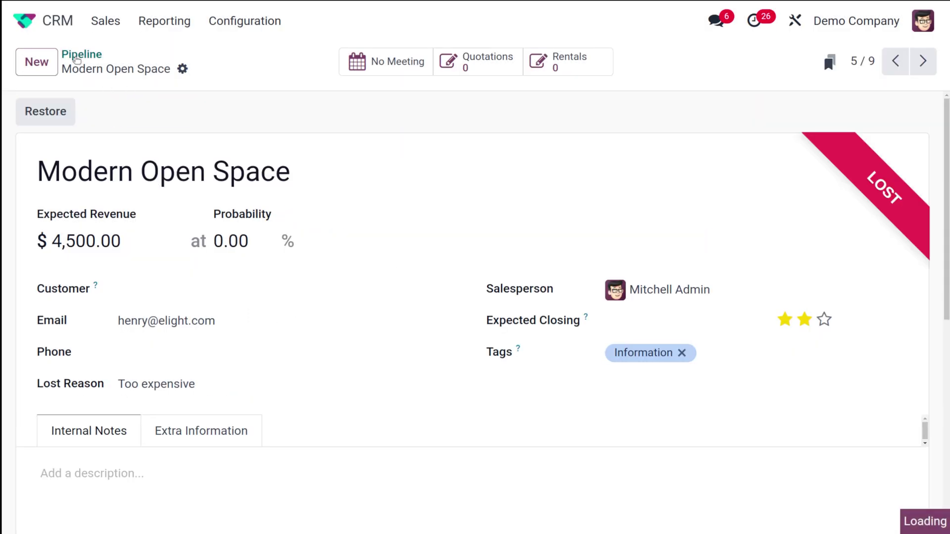
pyautogui.click(77, 56)
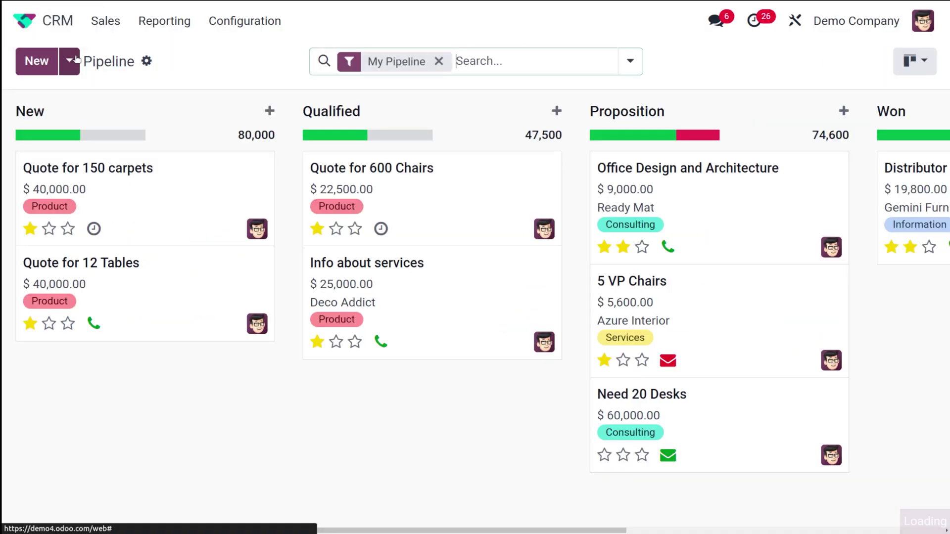
# Step: Filter the pipeline to Lost, showing the $500.00, Global Solutions and Modern Open Space cards
pyautogui.hscroll(5, 379, 488)
pyautogui.hscroll(-5, 380, 488)
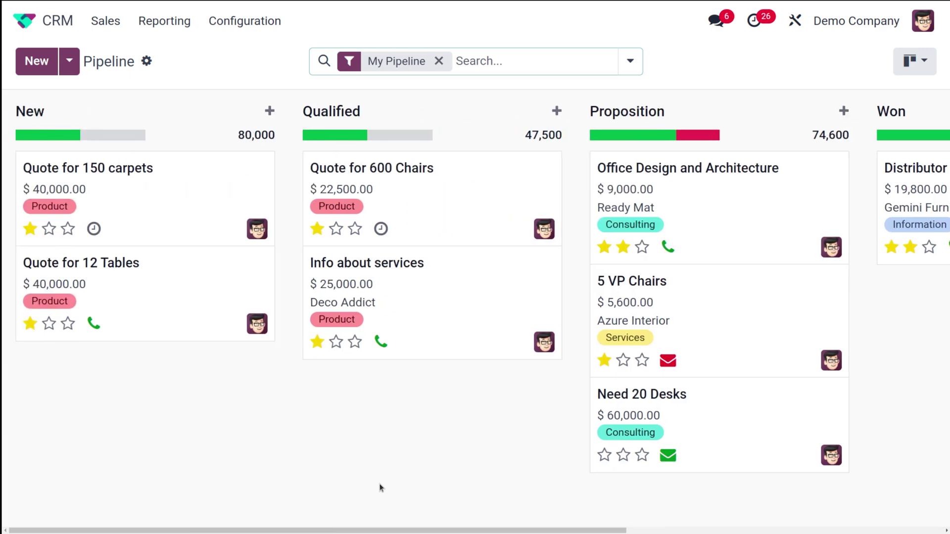
pyautogui.click(630, 61)
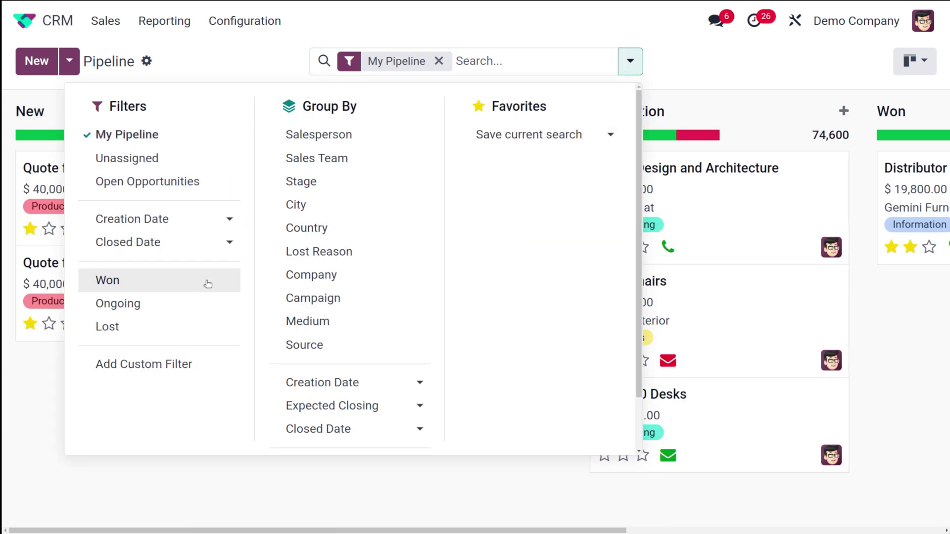
pyautogui.click(136, 327)
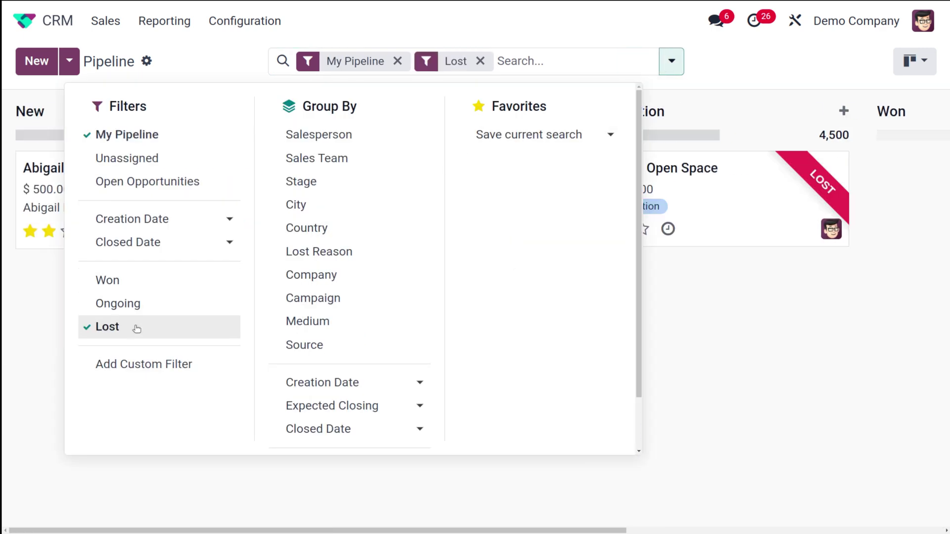
pyautogui.click(230, 469)
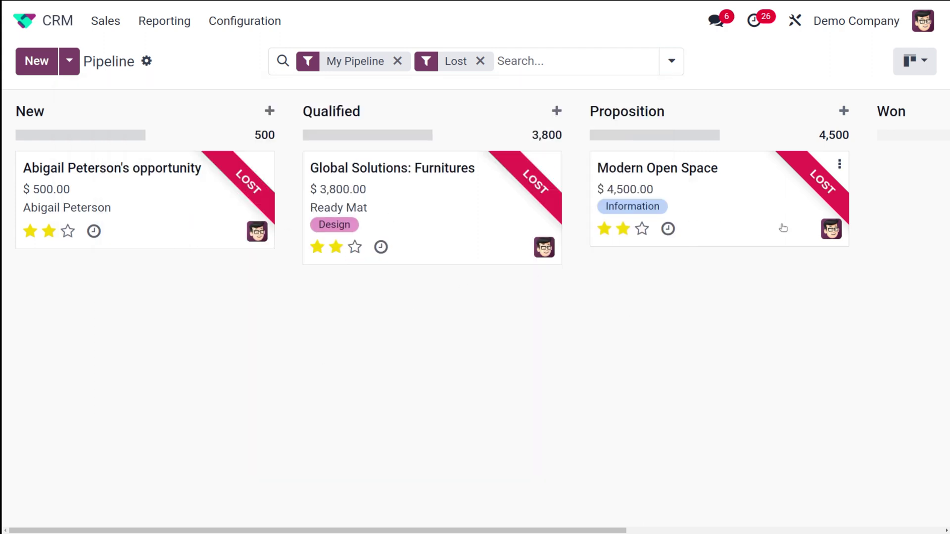
pyautogui.click(924, 61)
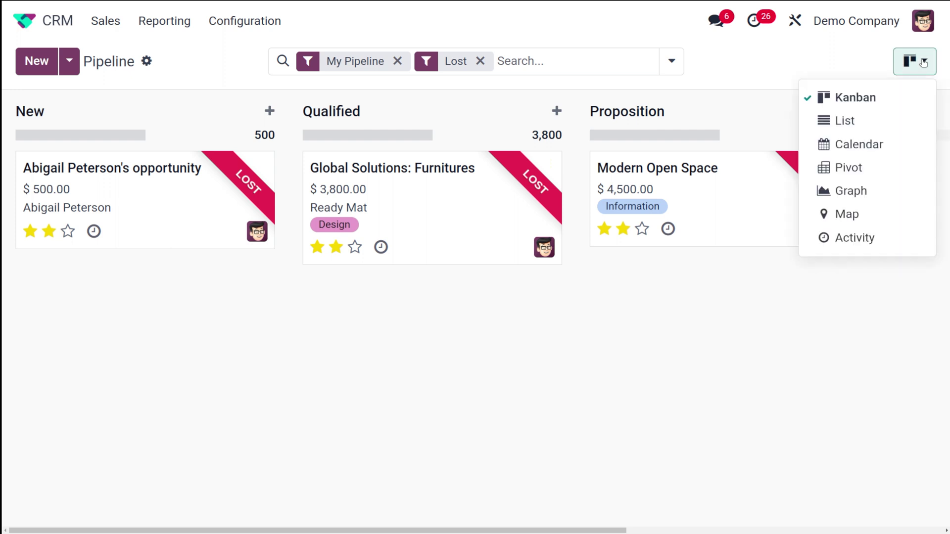
# Step: Switch to list view and restore all three lost opportunities to active
pyautogui.click(869, 128)
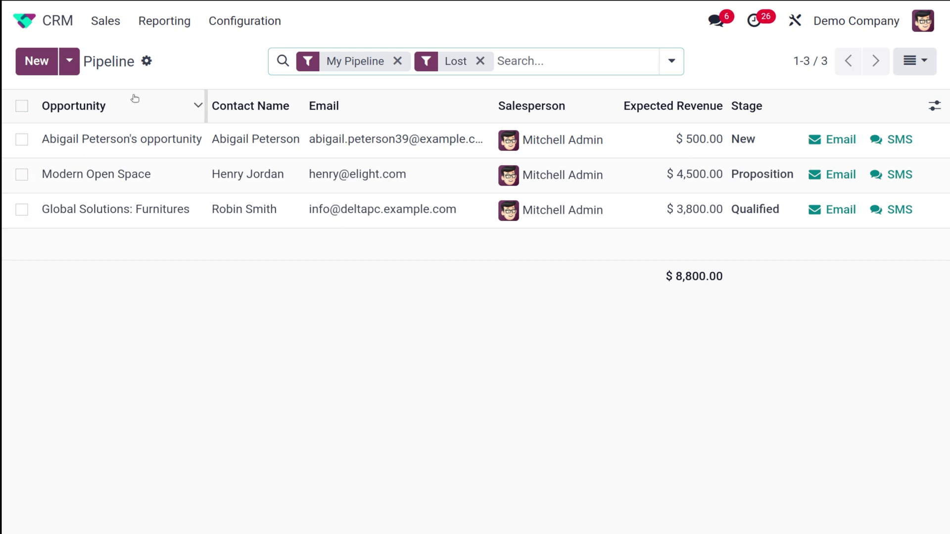
pyautogui.click(22, 106)
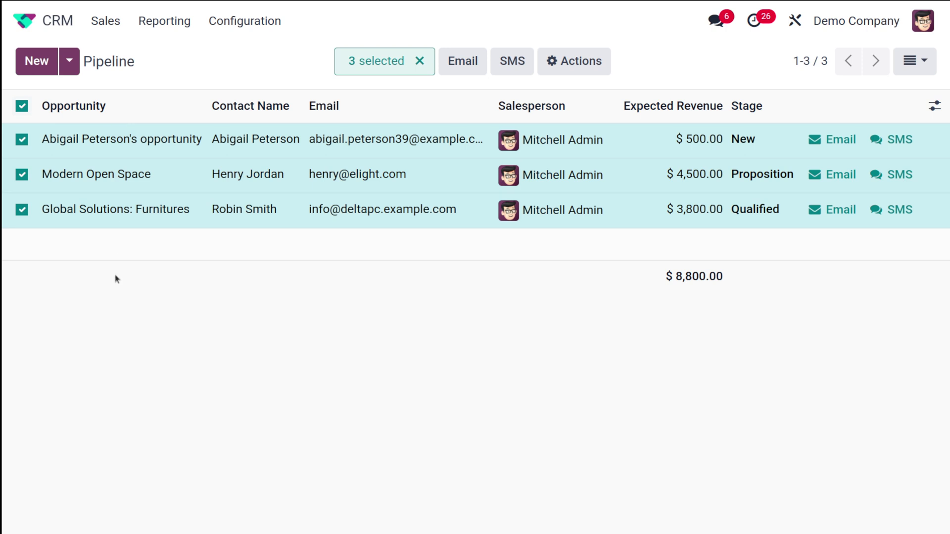
pyautogui.click(598, 74)
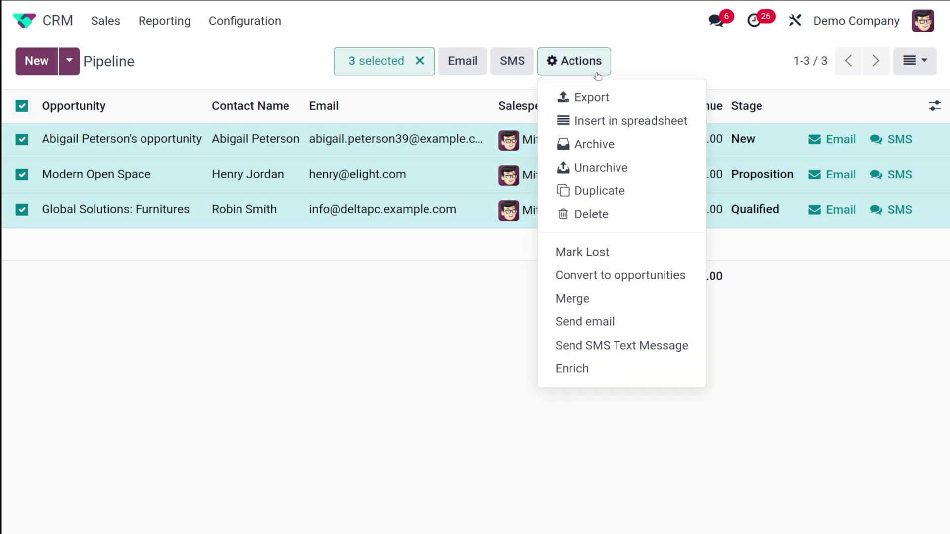
pyautogui.click(599, 167)
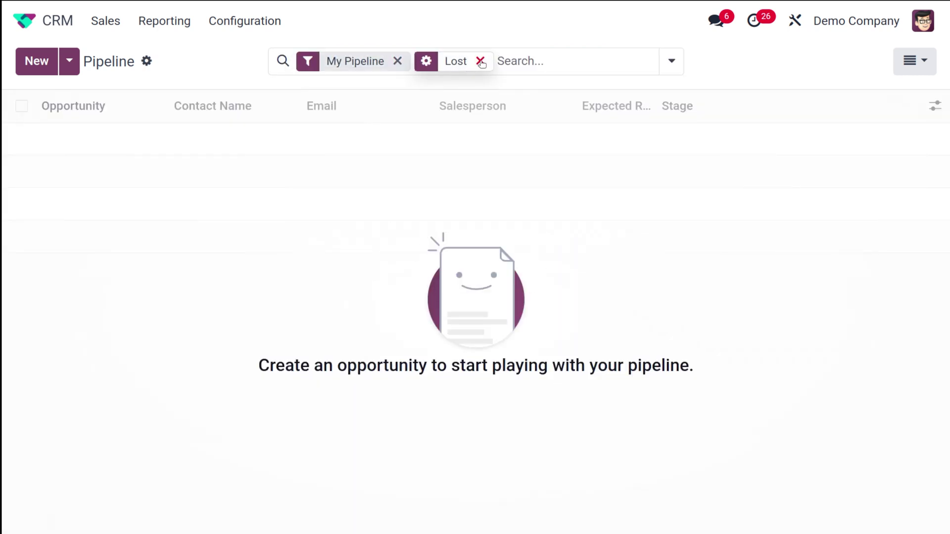
# Step: Clear the Lost filter and show the pipeline as a kanban board again
pyautogui.click(480, 61)
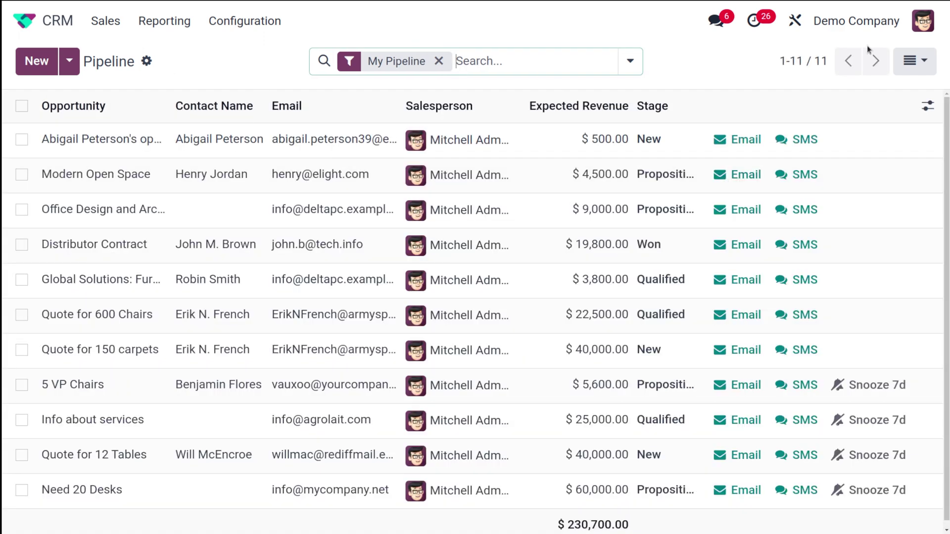
pyautogui.click(915, 61)
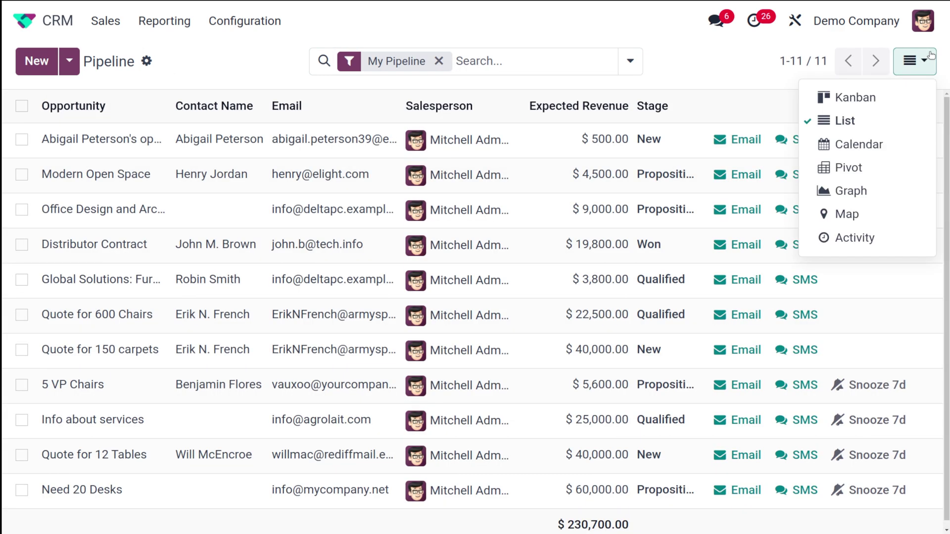
pyautogui.click(866, 100)
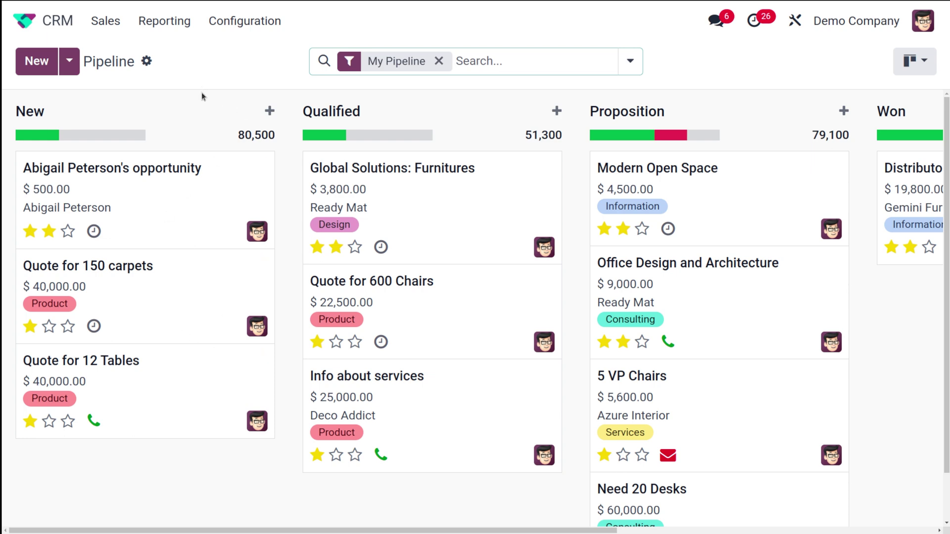
# Step: Add and save a new lost reason 'Not applicable' under Configuration > Lost Reasons
pyautogui.click(245, 25)
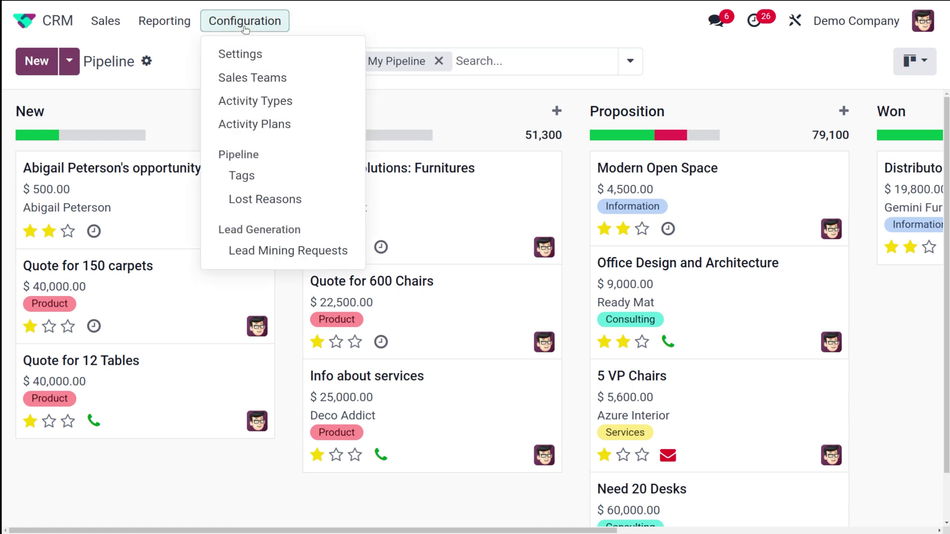
pyautogui.click(245, 201)
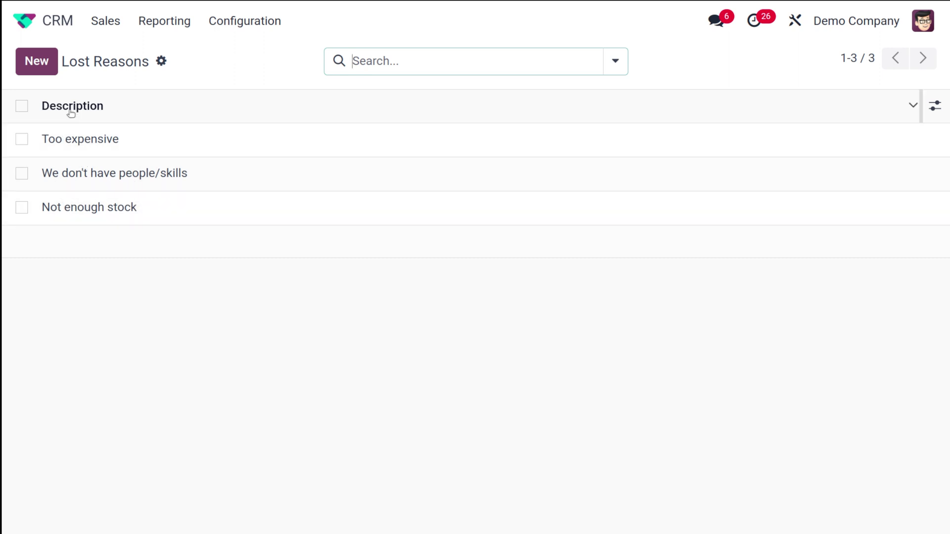
pyautogui.click(50, 73)
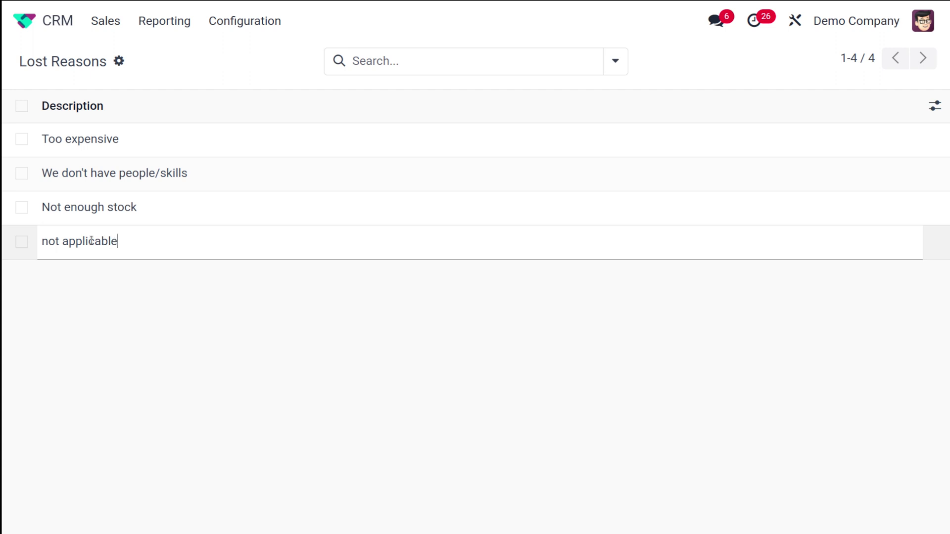
pyautogui.click(48, 242)
pyautogui.press('BackSpace')
pyautogui.write('N')
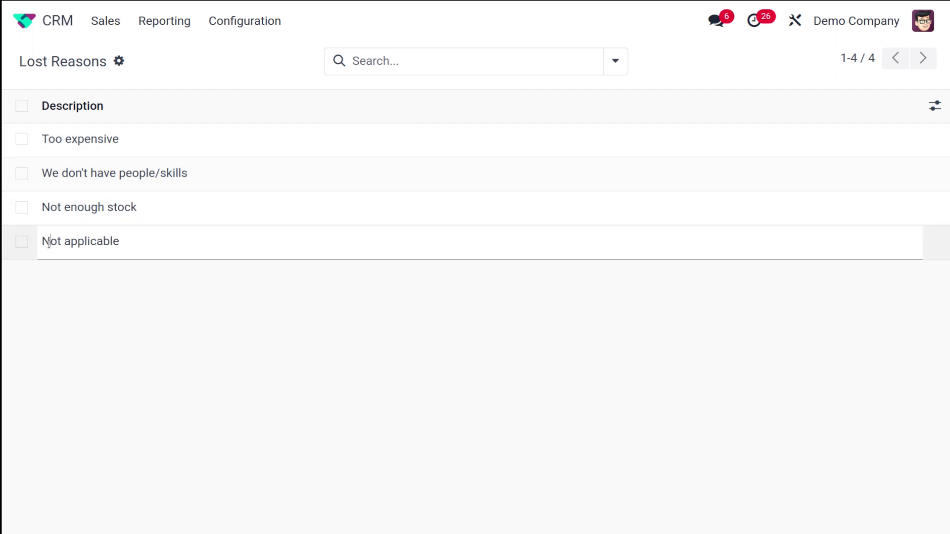
pyautogui.hotkey('ctrl', 'a')
pyautogui.click(220, 421)
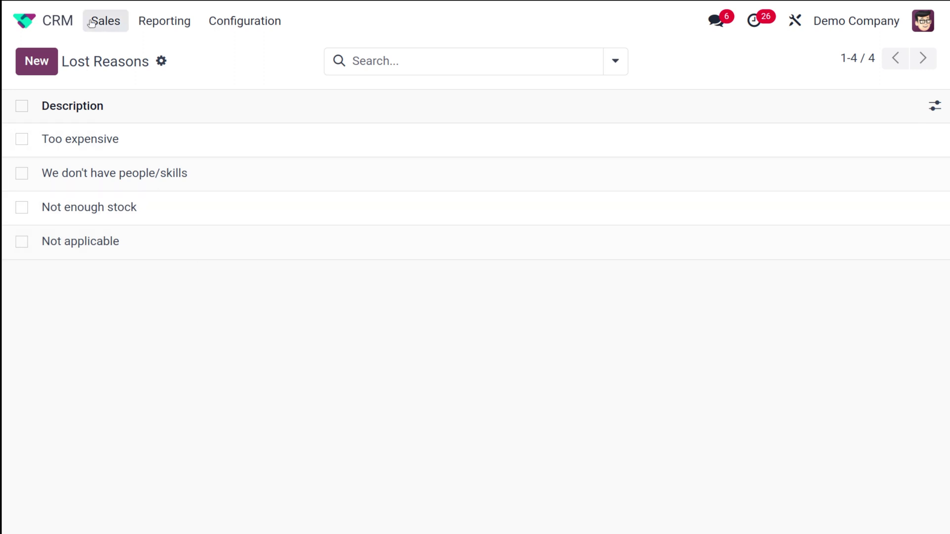
# Step: Go back to the CRM app from the apps home screen via a 'crm' search
pyautogui.click(72, 19)
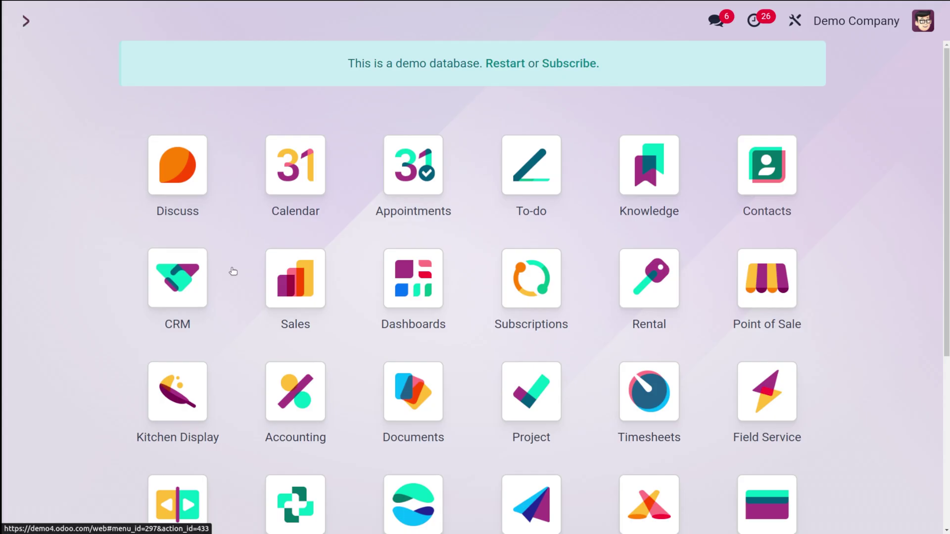
pyautogui.write('crm')
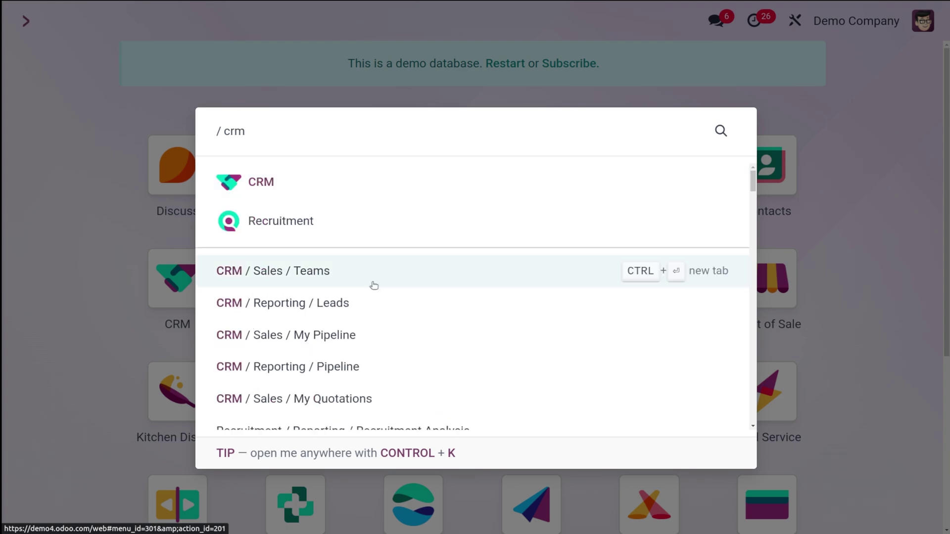
pyautogui.click(384, 180)
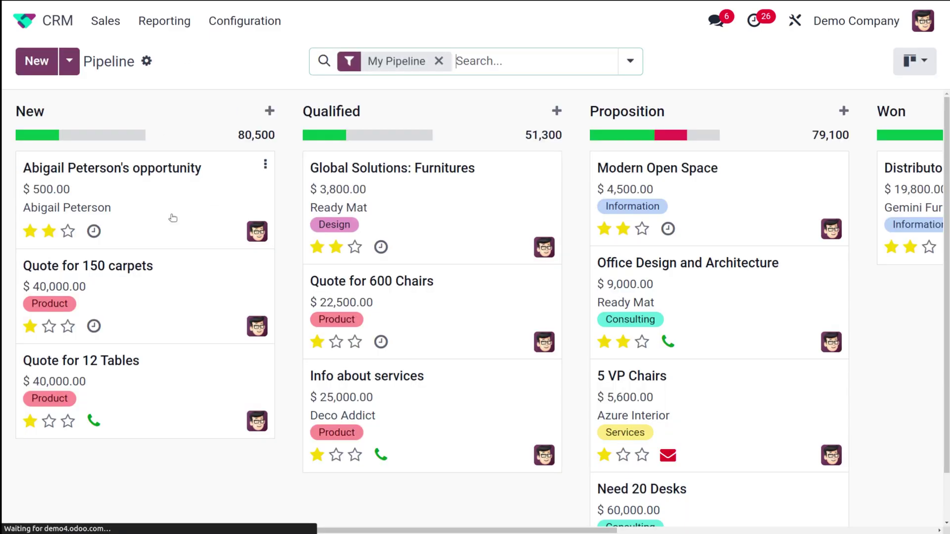
# Step: Mark the $500.00 opportunity as lost with the new reason Not applicable
pyautogui.click(140, 195)
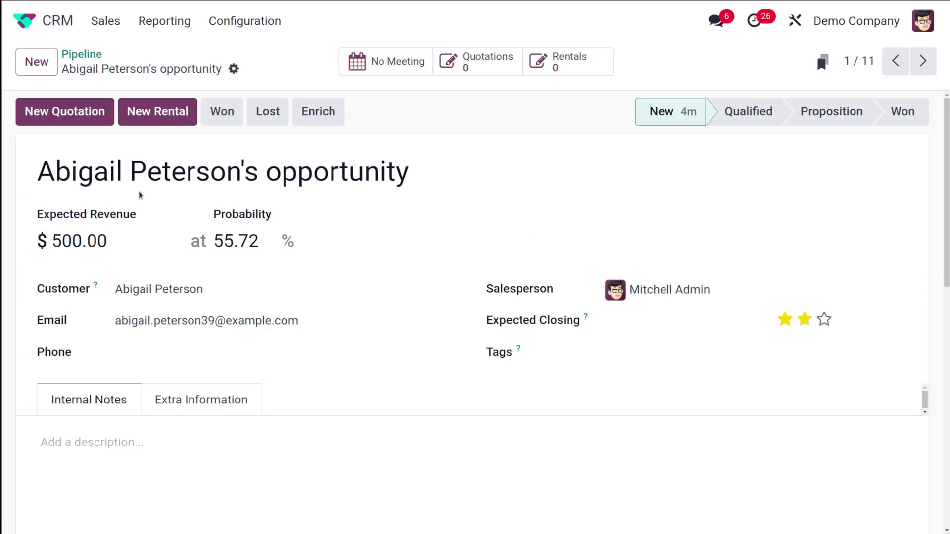
pyautogui.click(267, 112)
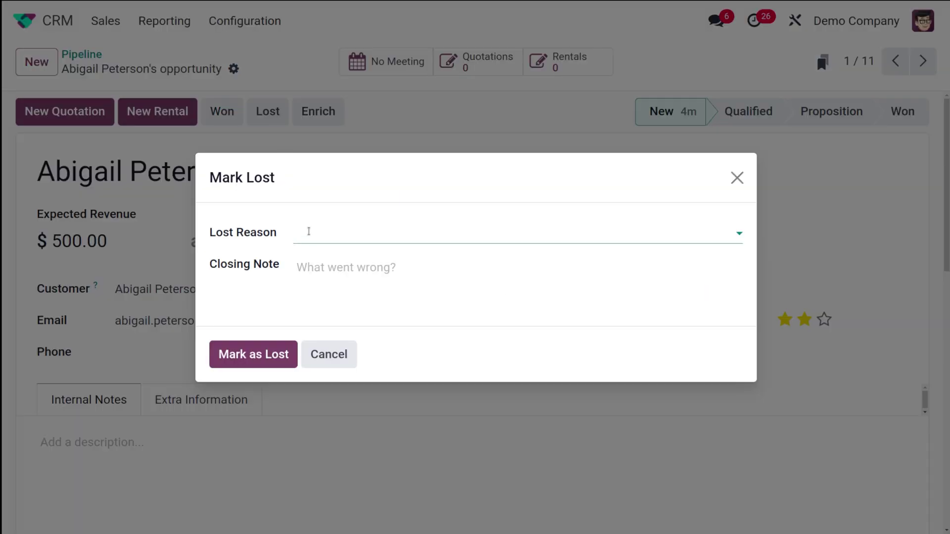
pyautogui.click(309, 236)
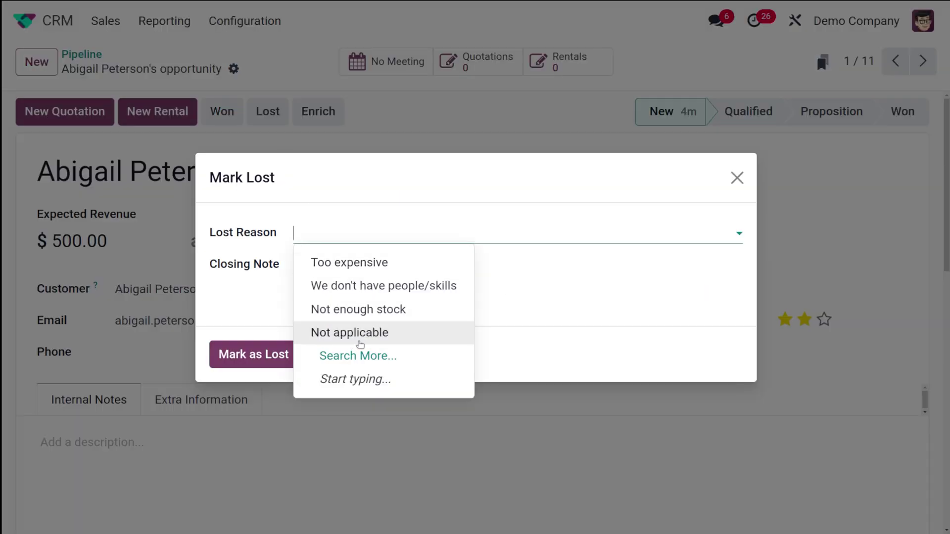
pyautogui.click(363, 337)
pyautogui.click(242, 358)
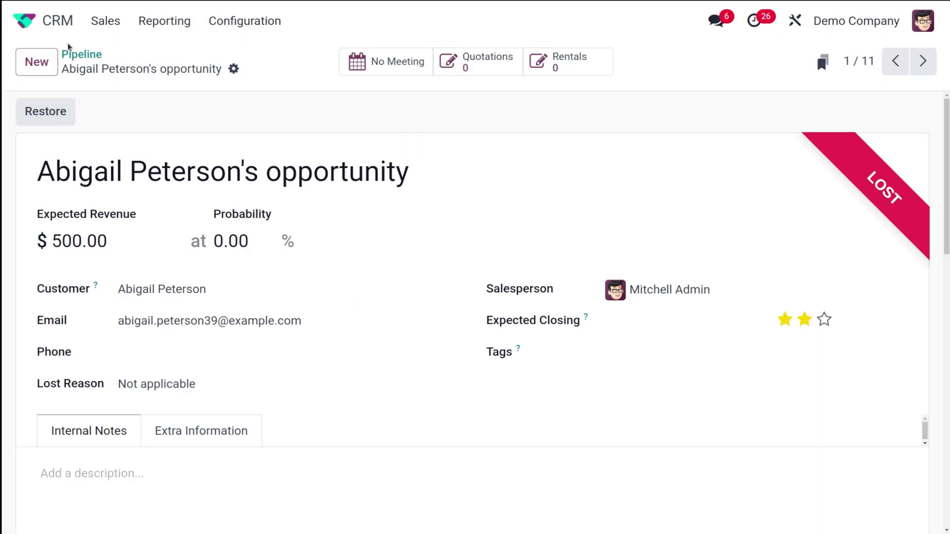
# Step: Group the pipeline by Lost Reason and expand the None group to review its opportunities
pyautogui.click(74, 54)
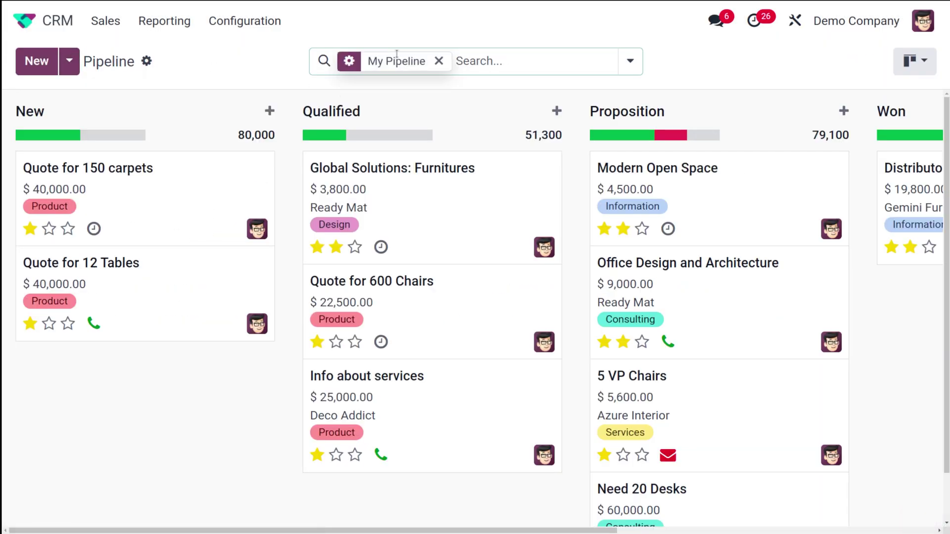
pyautogui.click(638, 63)
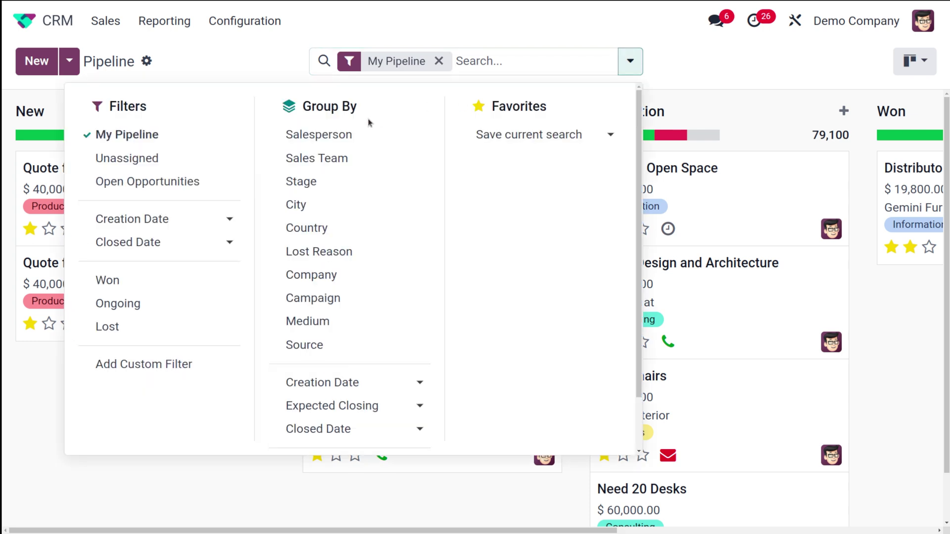
pyautogui.click(325, 253)
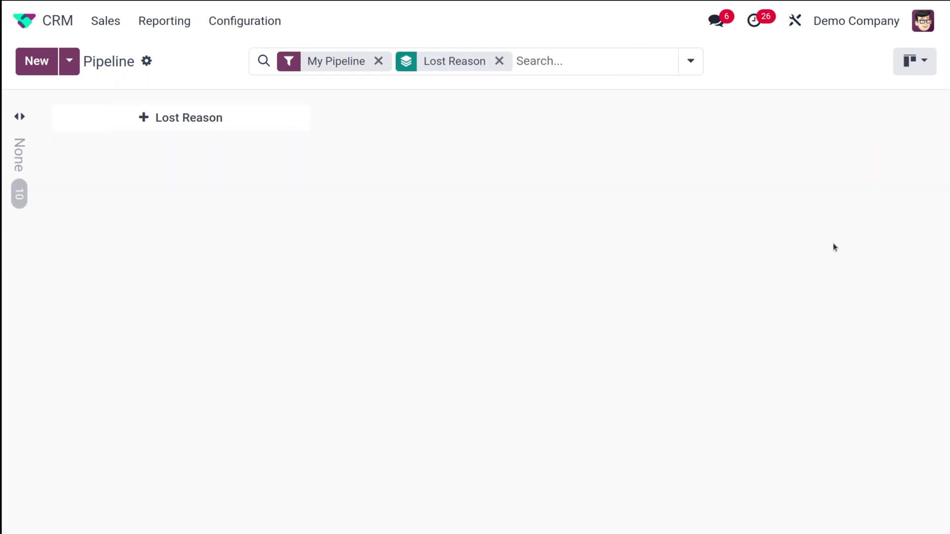
pyautogui.click(25, 142)
pyautogui.scroll(-5, 352, 275)
pyautogui.scroll(5, 353, 276)
pyautogui.scroll(-13, 353, 276)
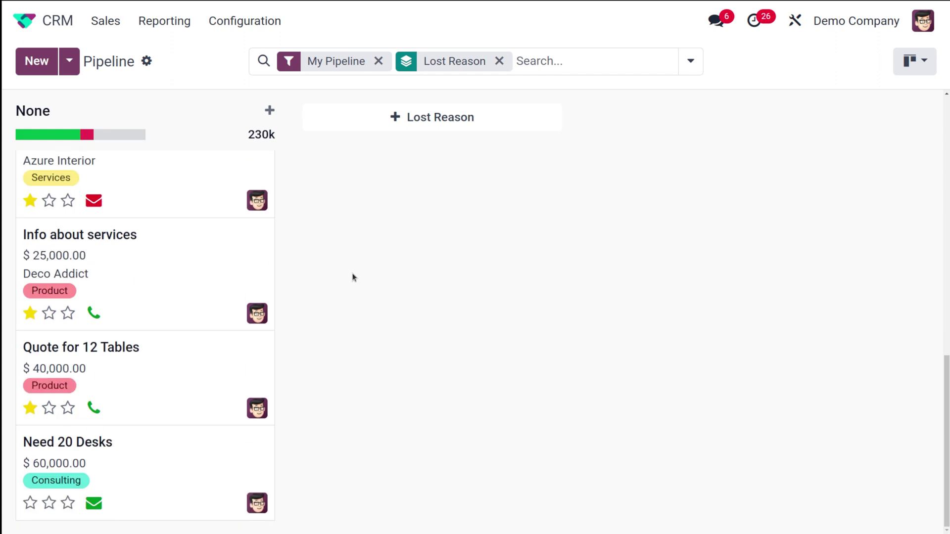
# Step: Discard the new lost reason column and remove the Lost Reason grouping facet
pyautogui.click(445, 112)
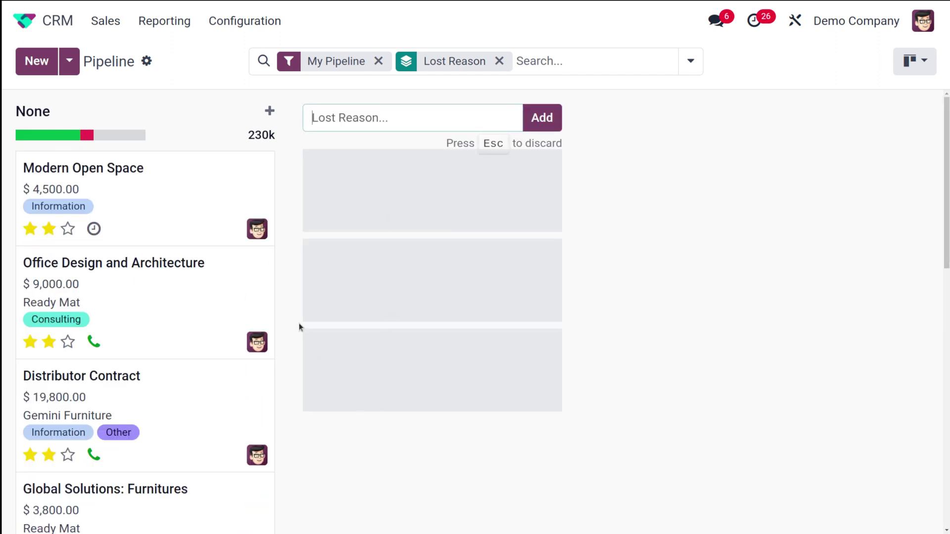
pyautogui.press('Escape')
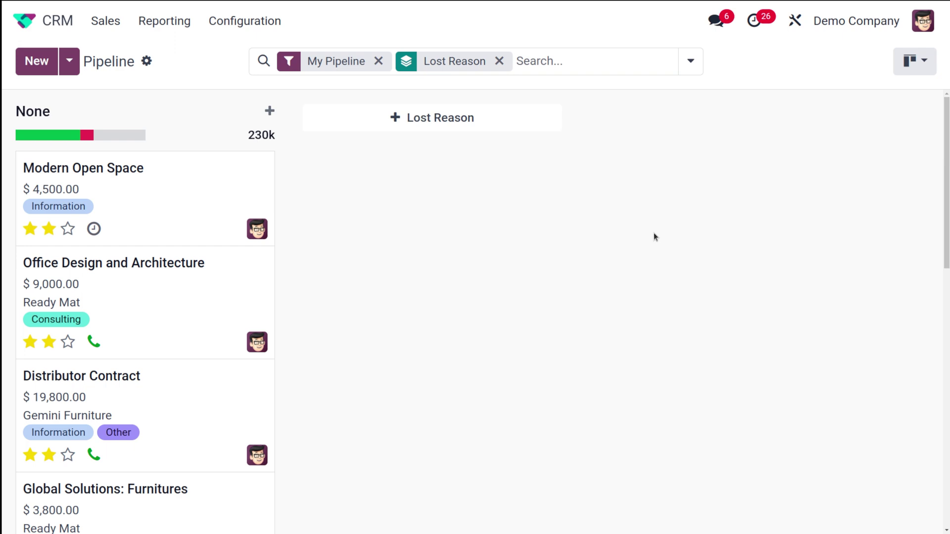
pyautogui.click(497, 60)
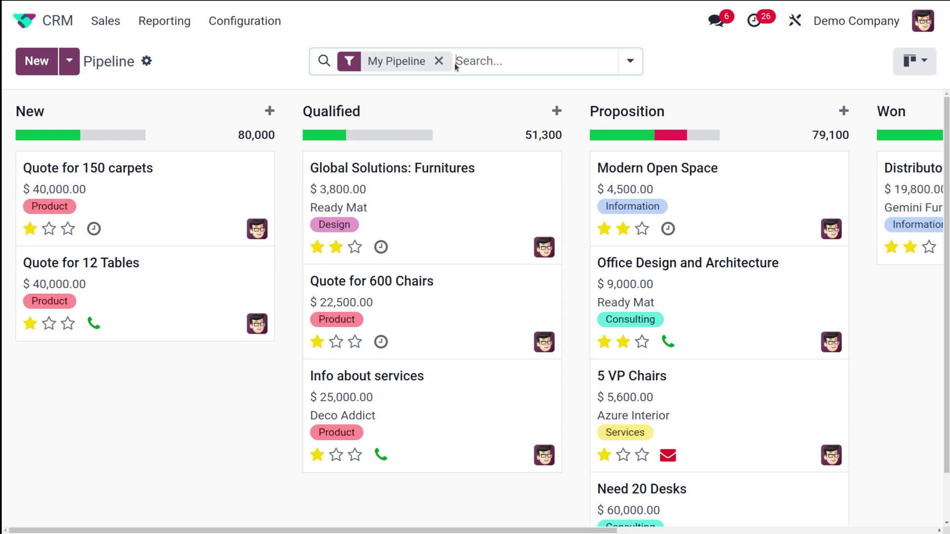
# Step: Filter the pipeline to show only Lost opportunities
pyautogui.click(631, 60)
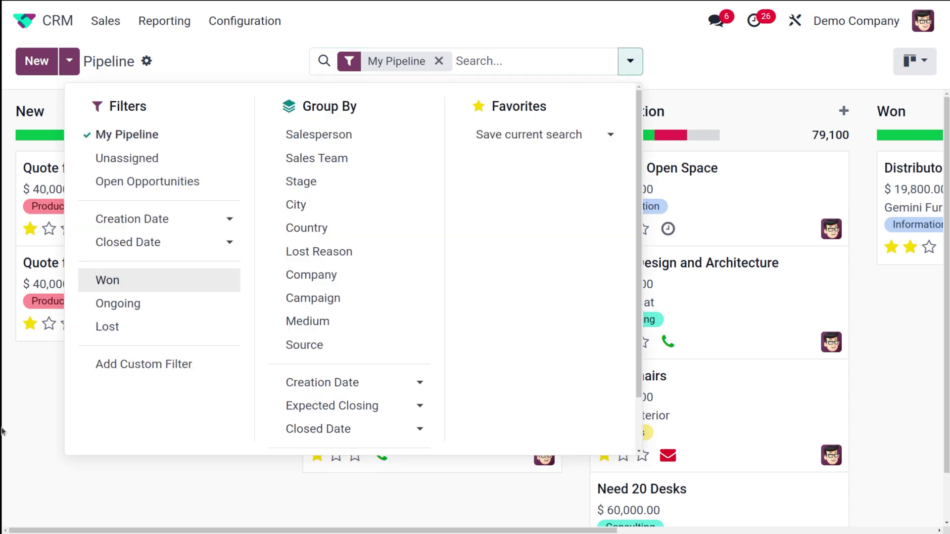
pyautogui.click(131, 325)
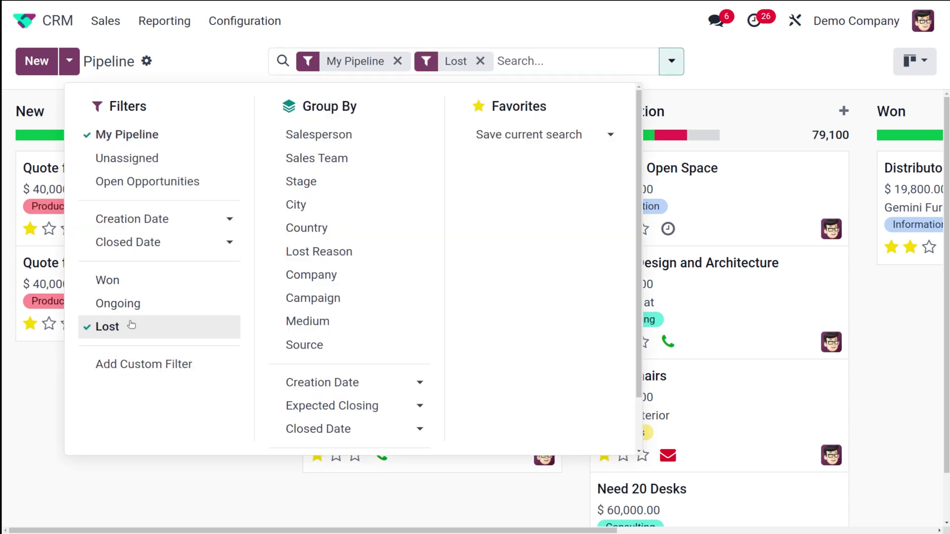
pyautogui.click(202, 468)
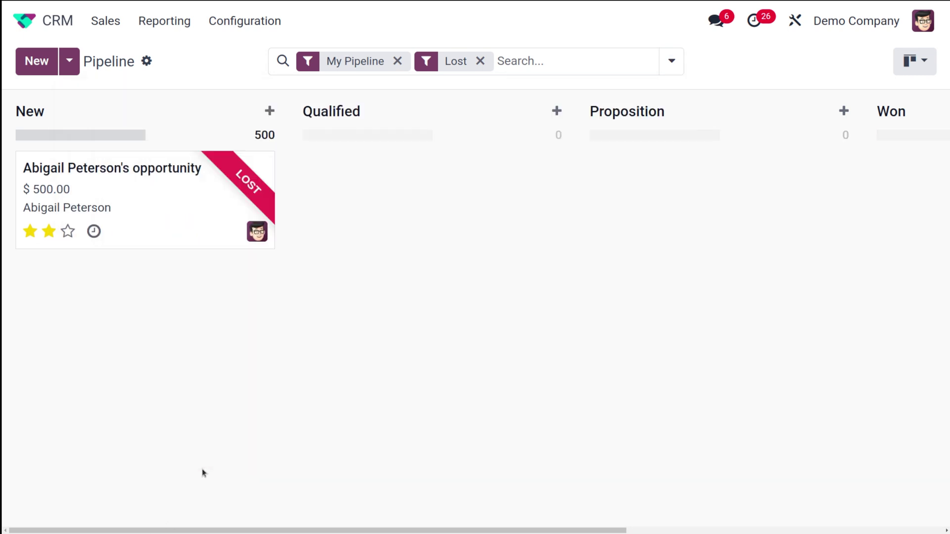
# Step: Schedule a To-Do activity on the lost $500.00 opportunity
pyautogui.click(94, 231)
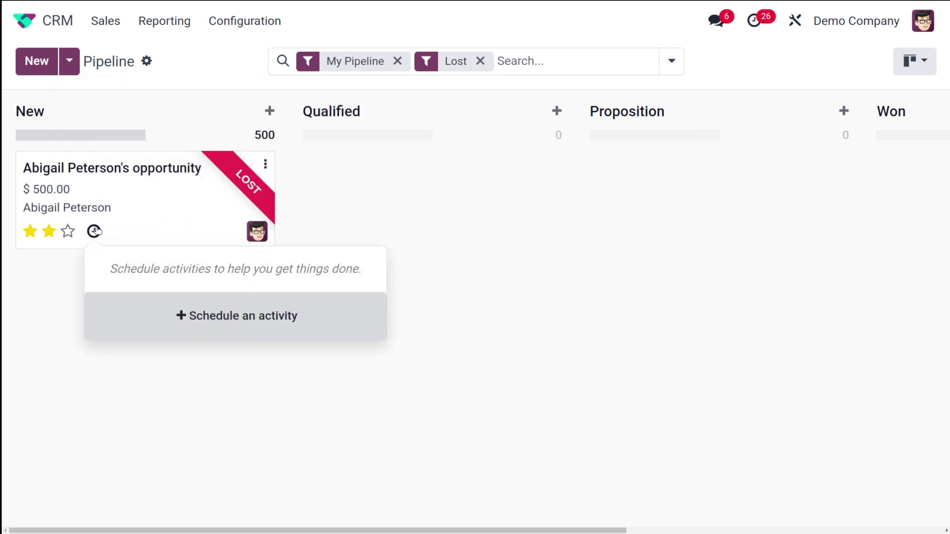
pyautogui.click(210, 321)
pyautogui.click(109, 415)
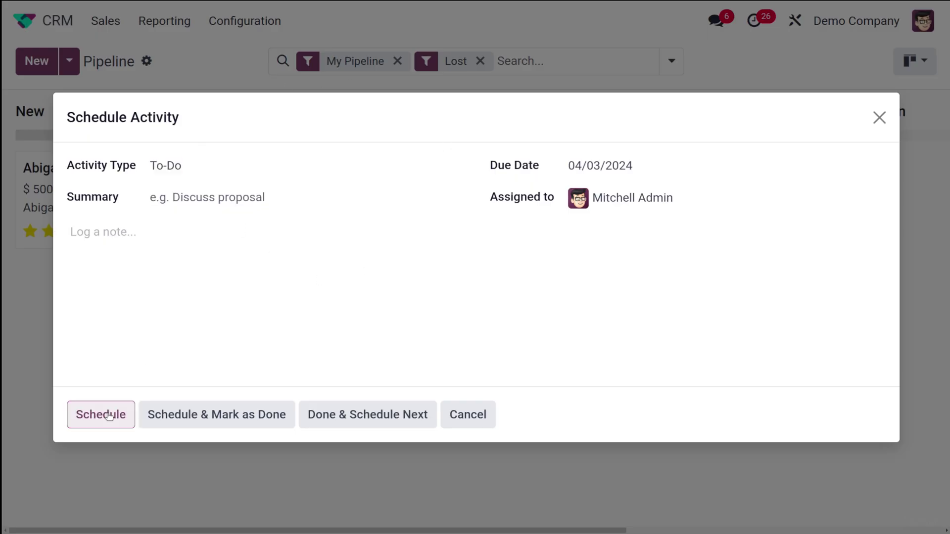